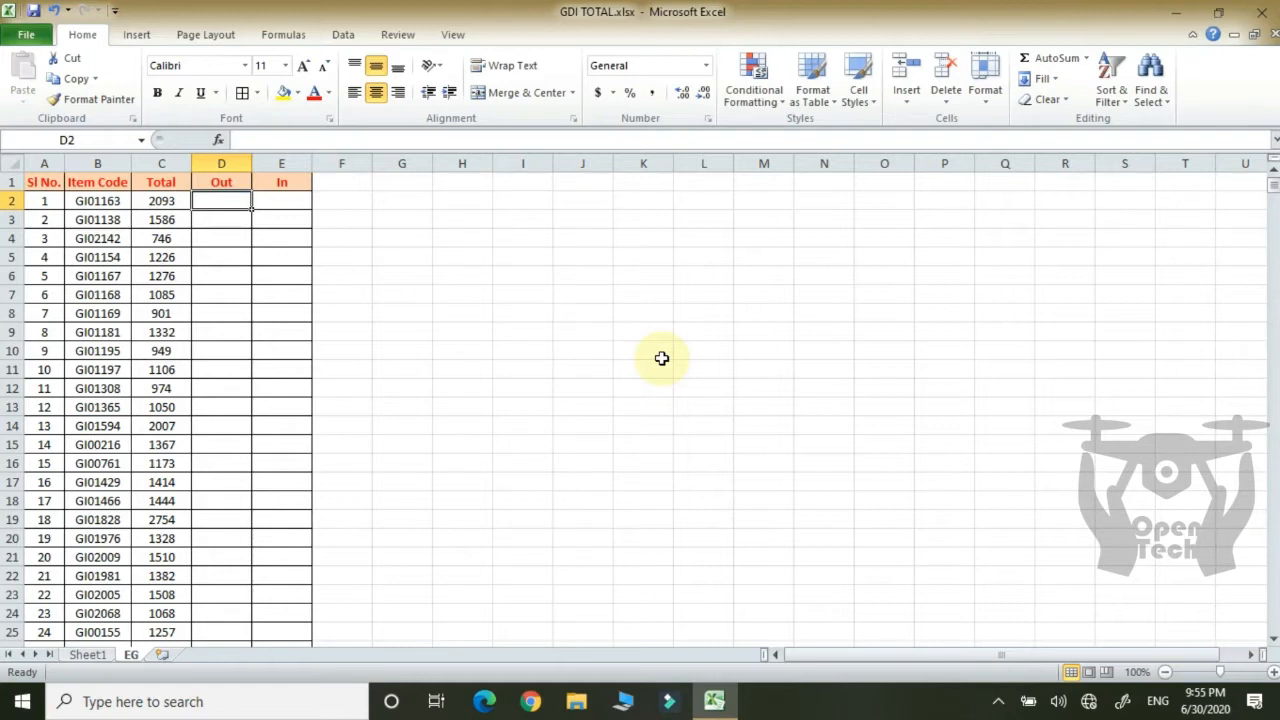
# Step: Examine the stock table's Sl No., Item Code, Total, Out and In columns in the first item rows
pyautogui.press('Right')
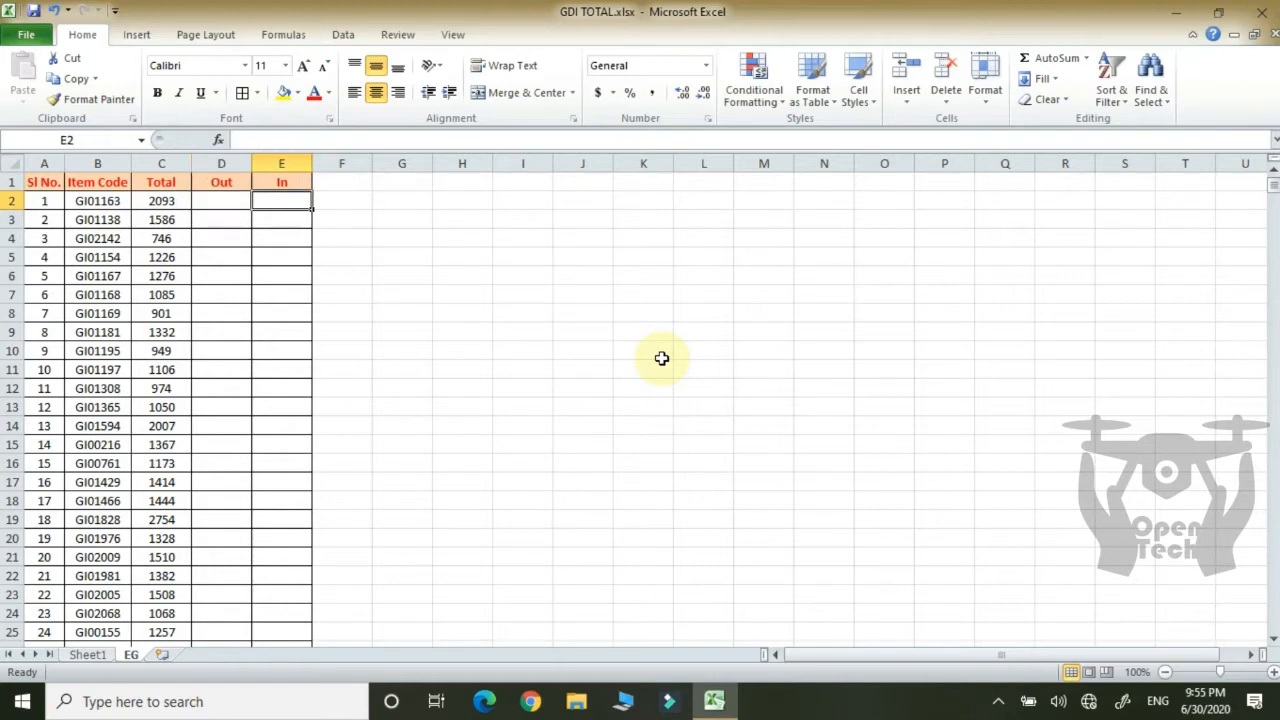
pyautogui.press('Left')
pyautogui.press('Left')
pyautogui.press('Left')
pyautogui.press('Left')
pyautogui.press('Down')
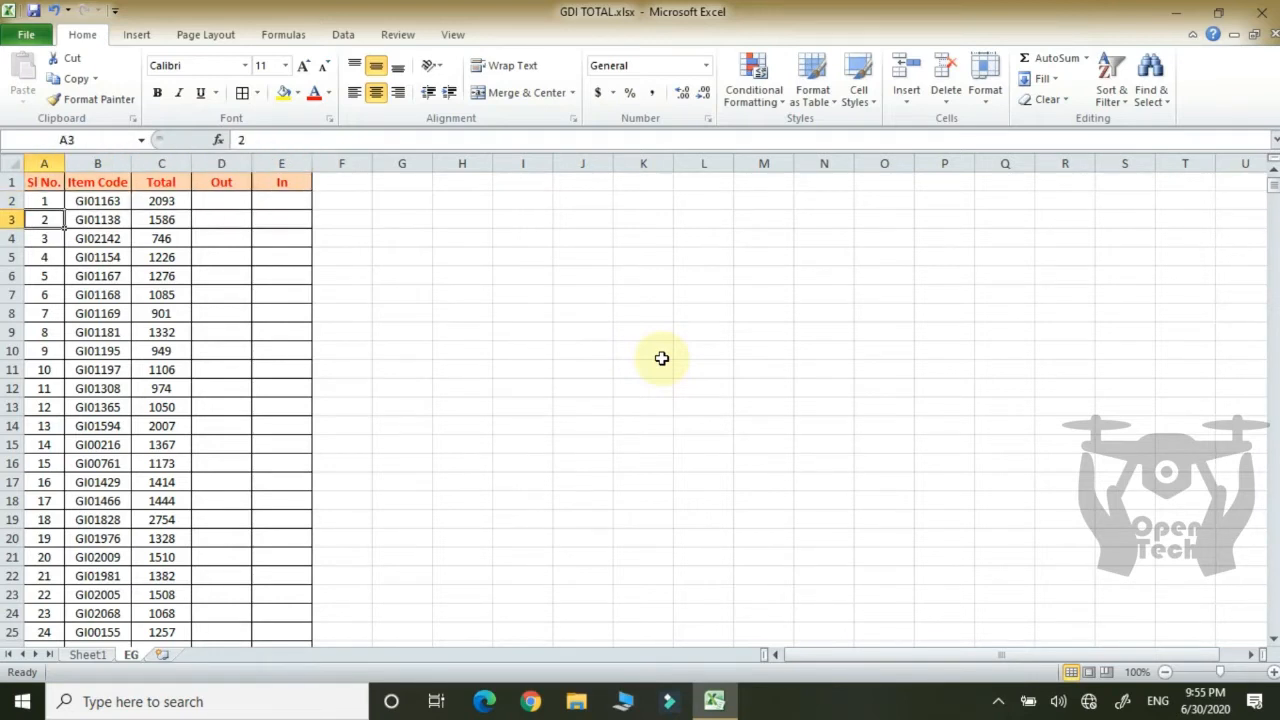
pyautogui.press('Right')
pyautogui.press('Up')
pyautogui.press('Down')
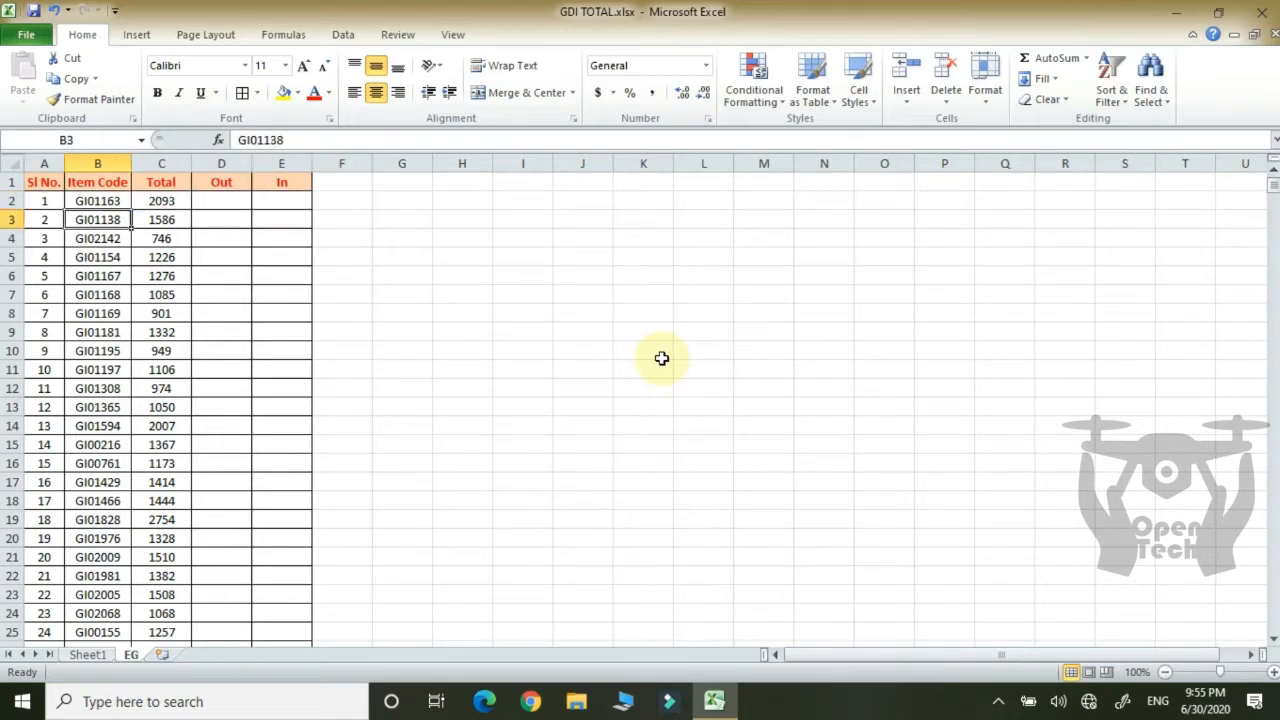
pyautogui.press('Down')
pyautogui.press('Up')
pyautogui.press('Up')
pyautogui.press('Right')
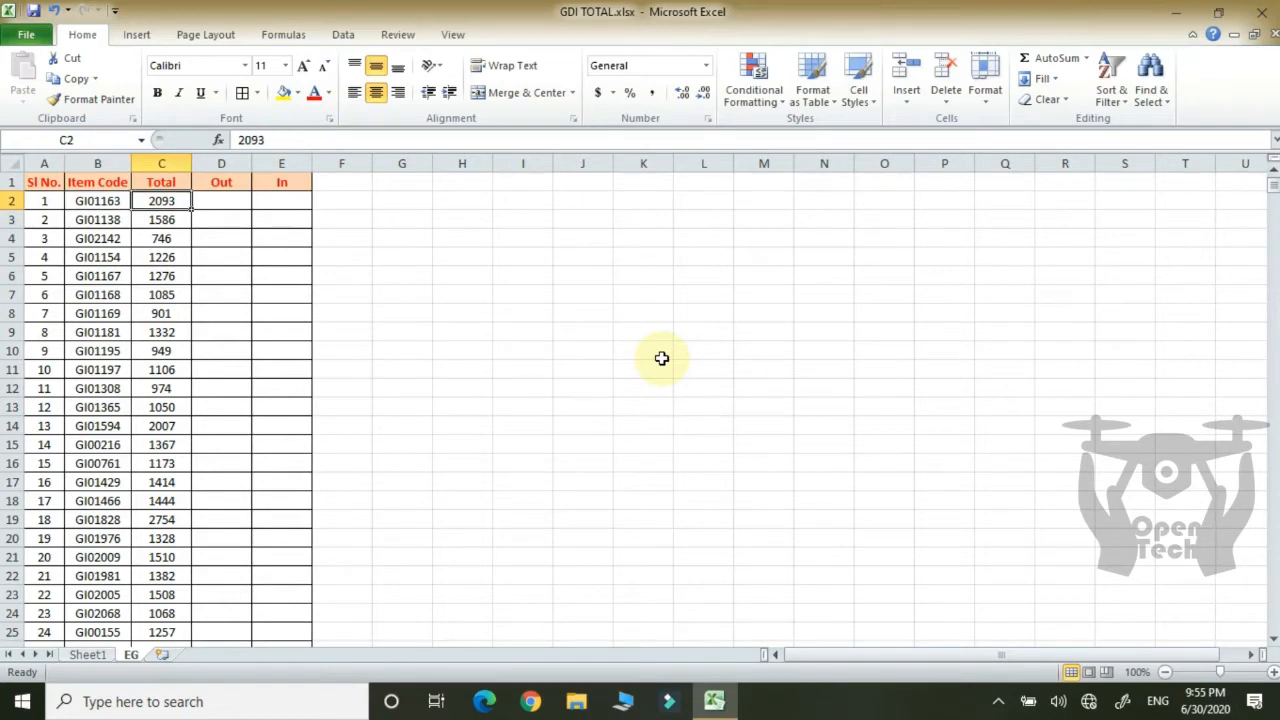
pyautogui.click(111, 195)
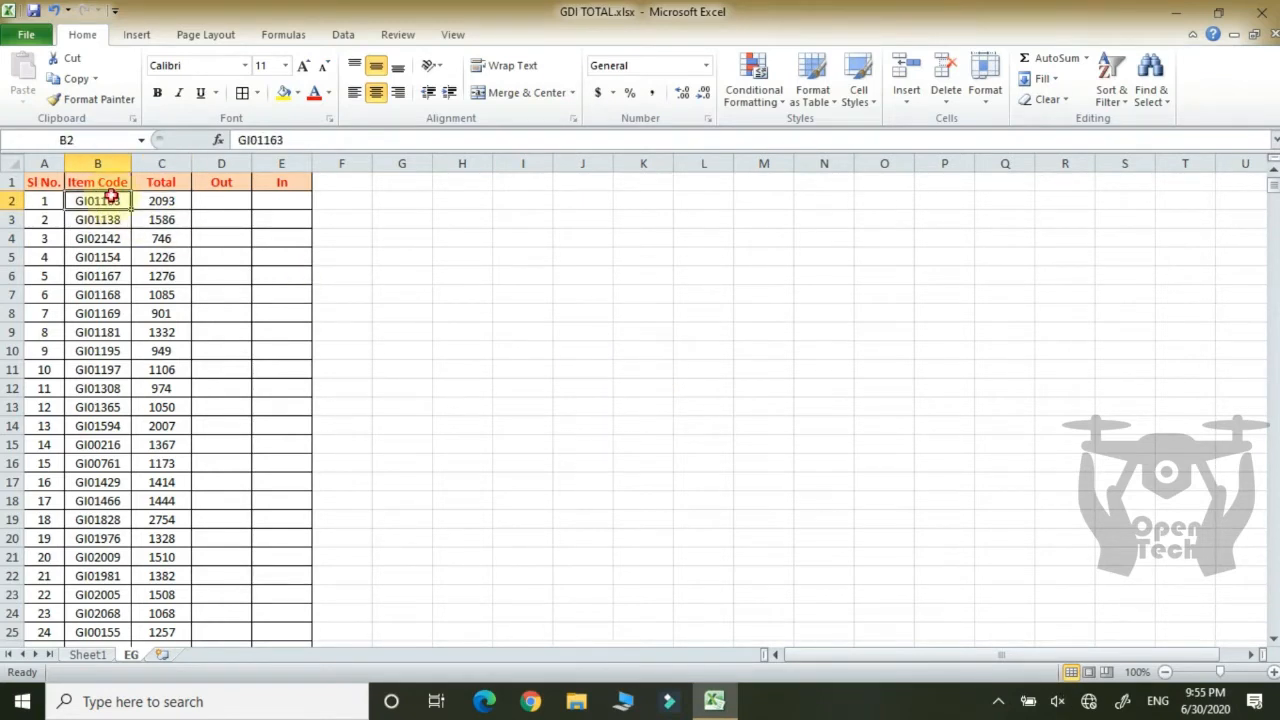
pyautogui.click(172, 201)
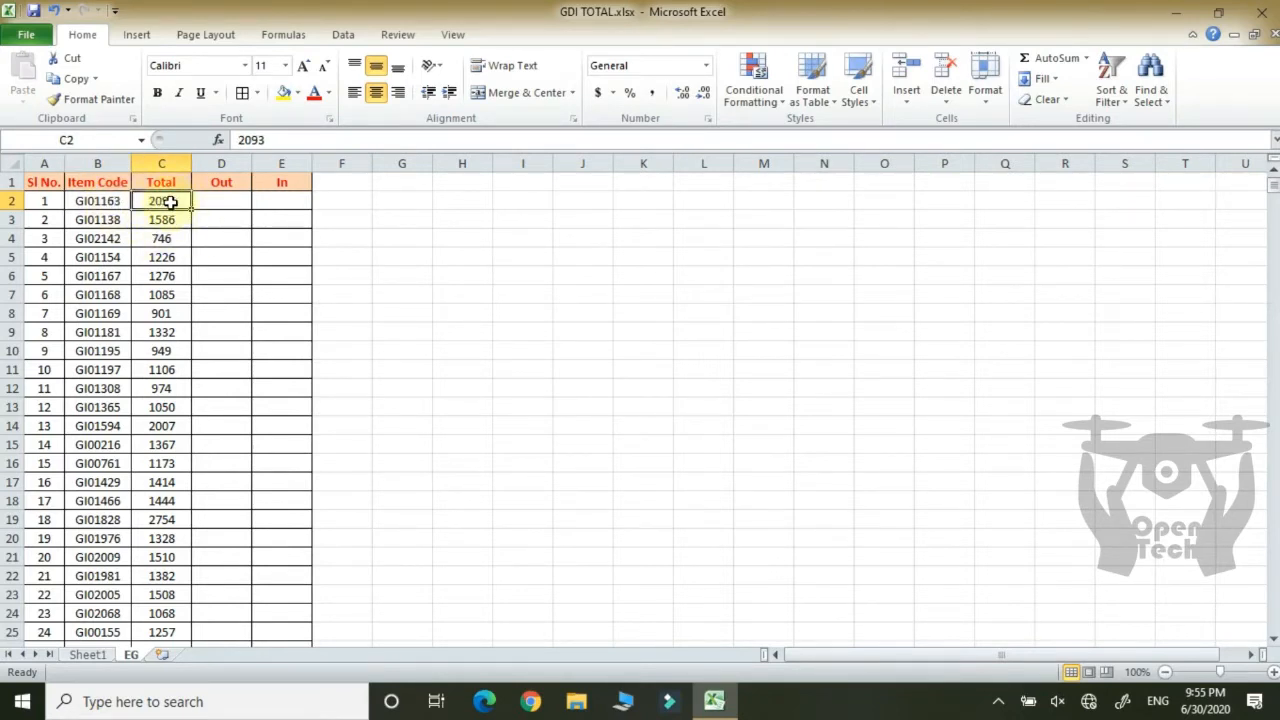
pyautogui.click(221, 201)
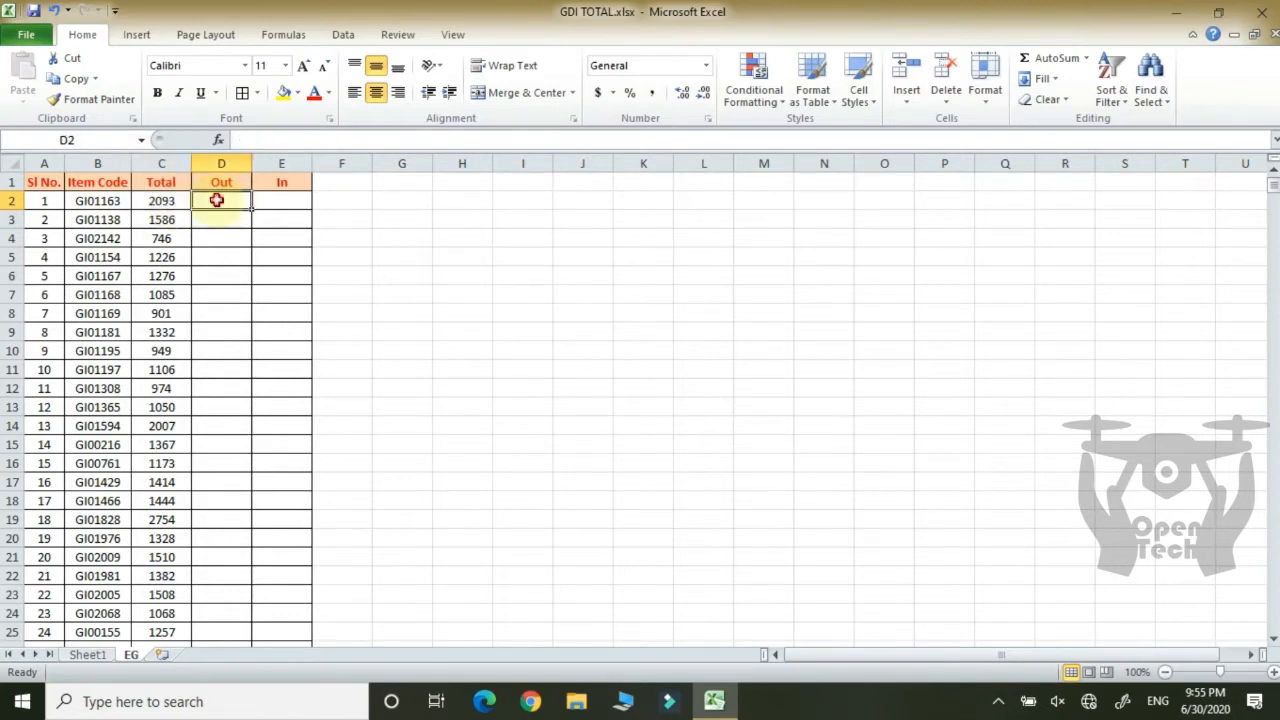
pyautogui.click(272, 203)
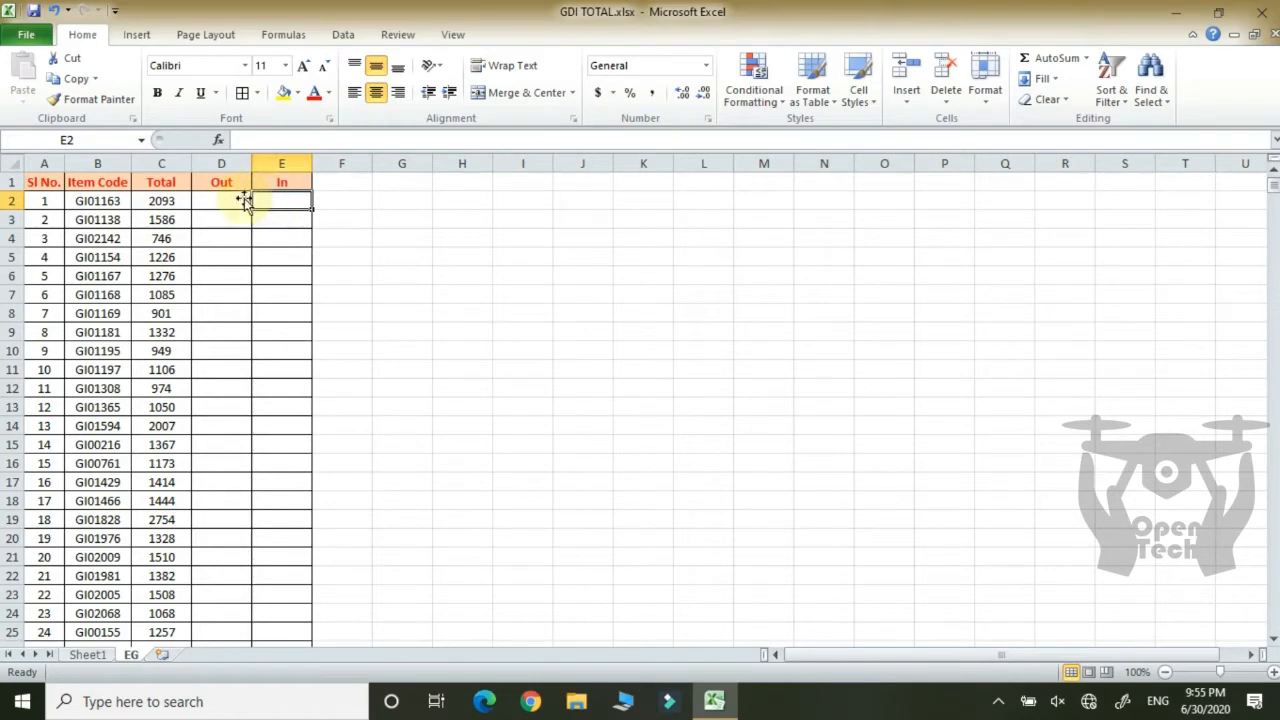
pyautogui.click(224, 199)
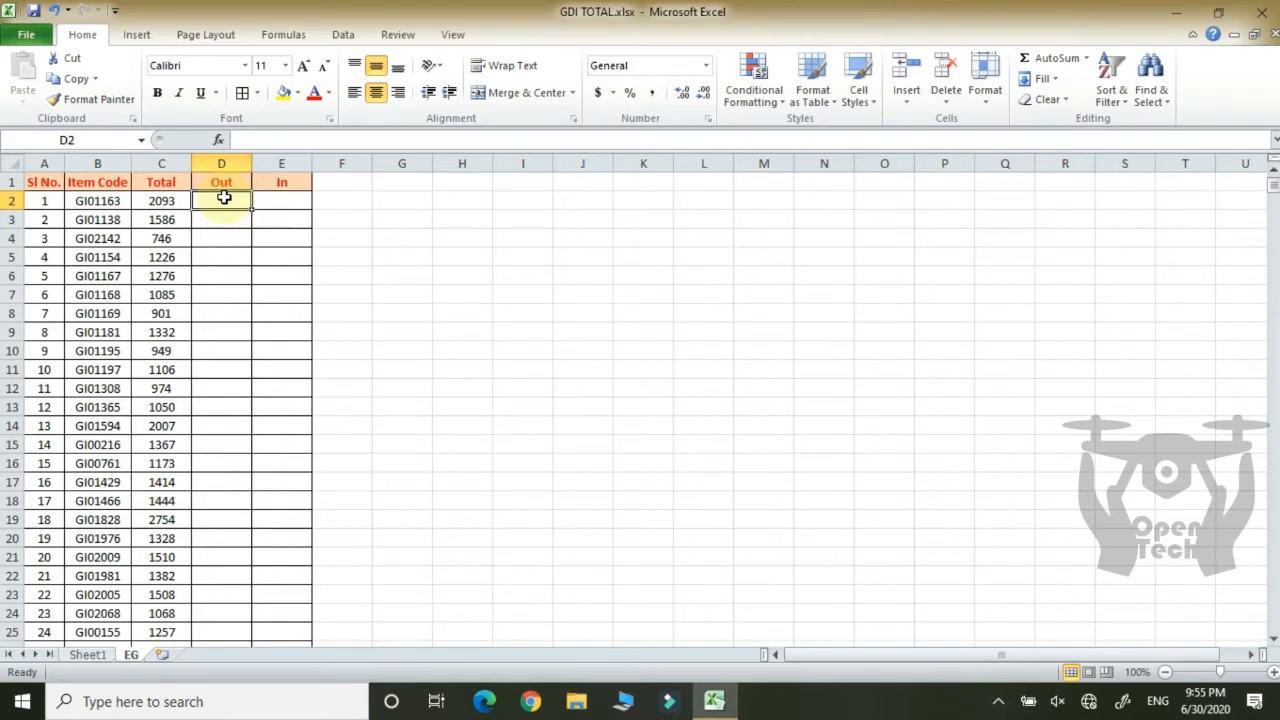
pyautogui.click(224, 214)
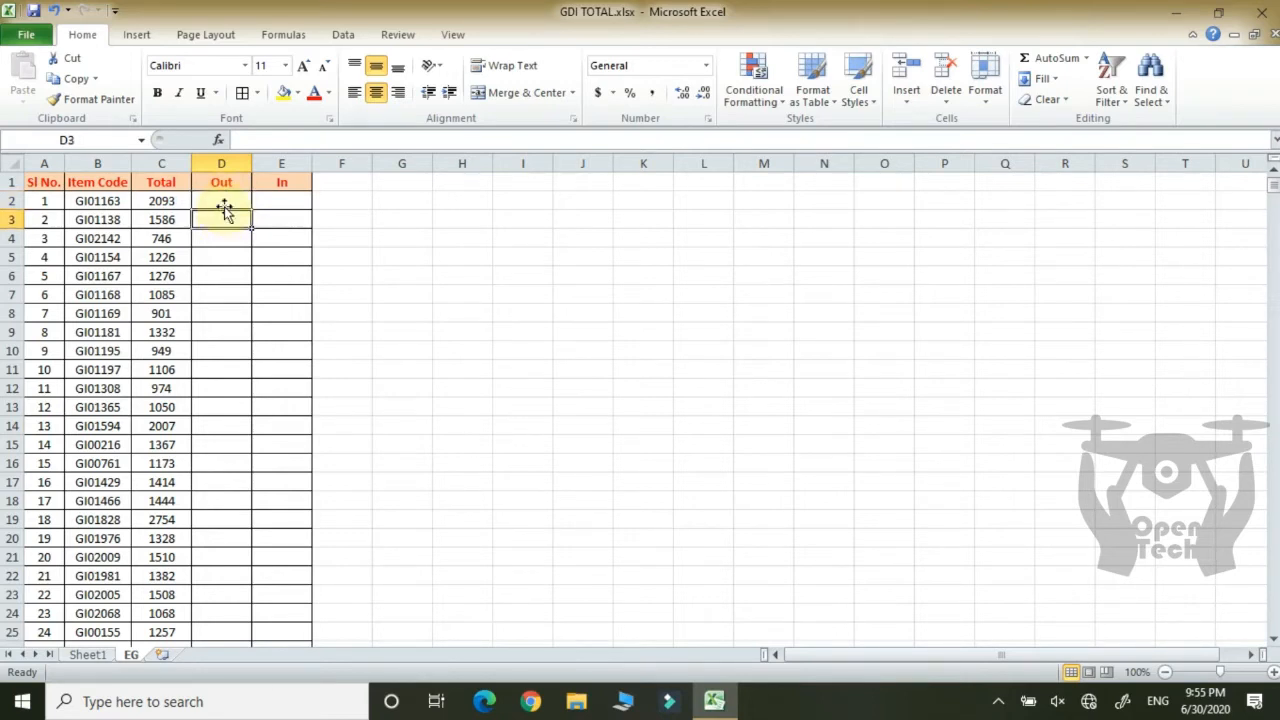
# Step: Enter the Out quantities 100, 19 and 500 for the first three items in cells D2 to D4
pyautogui.click(224, 202)
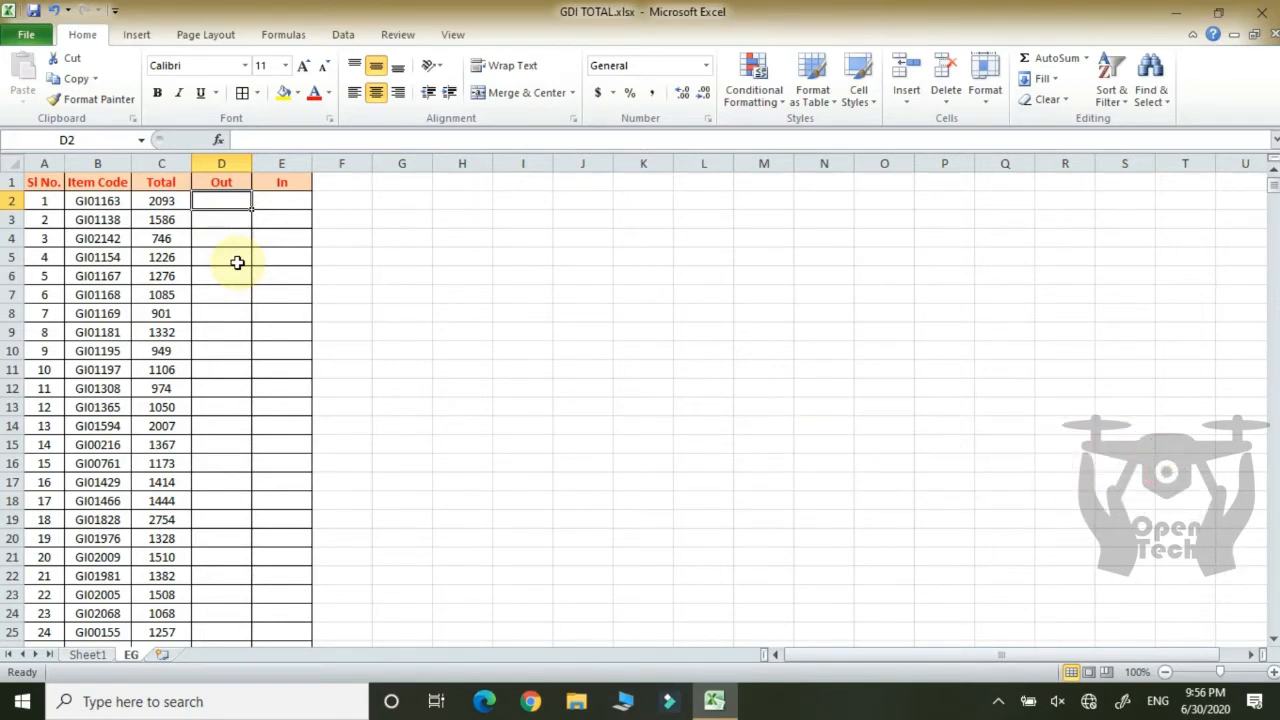
pyautogui.write('=')
pyautogui.write('1')
pyautogui.write('00')
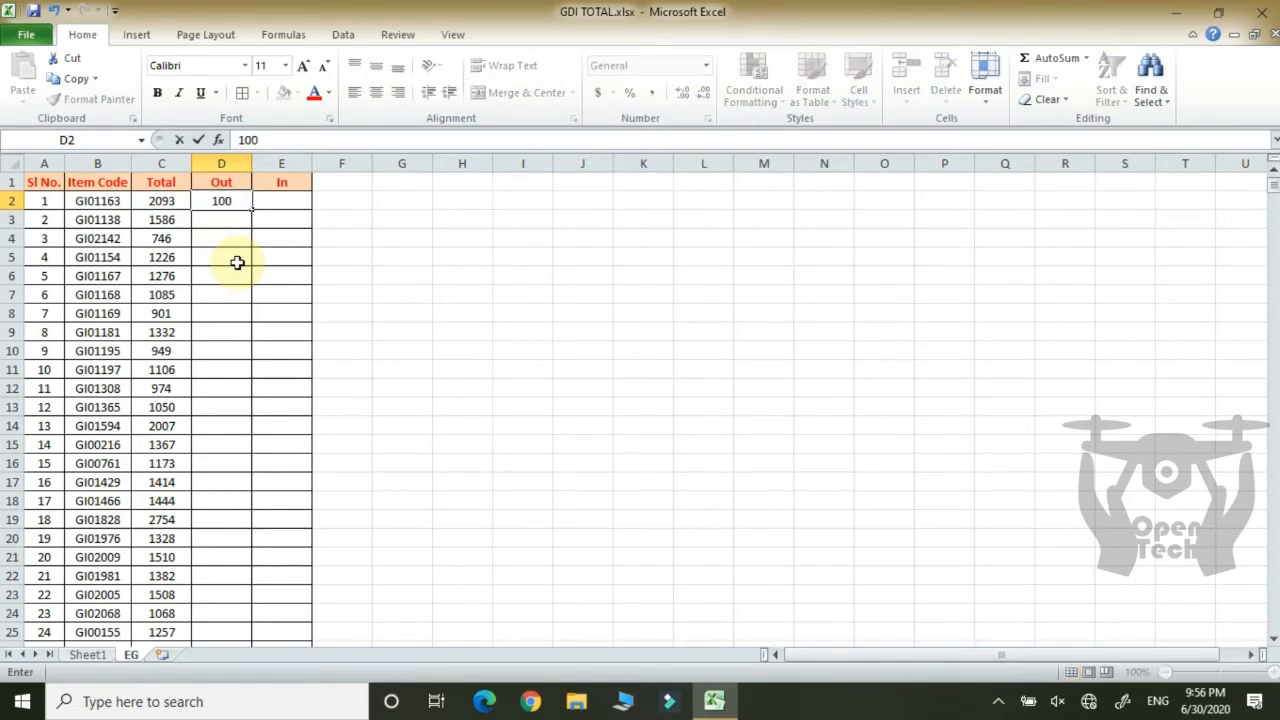
pyautogui.press('Return')
pyautogui.write('1')
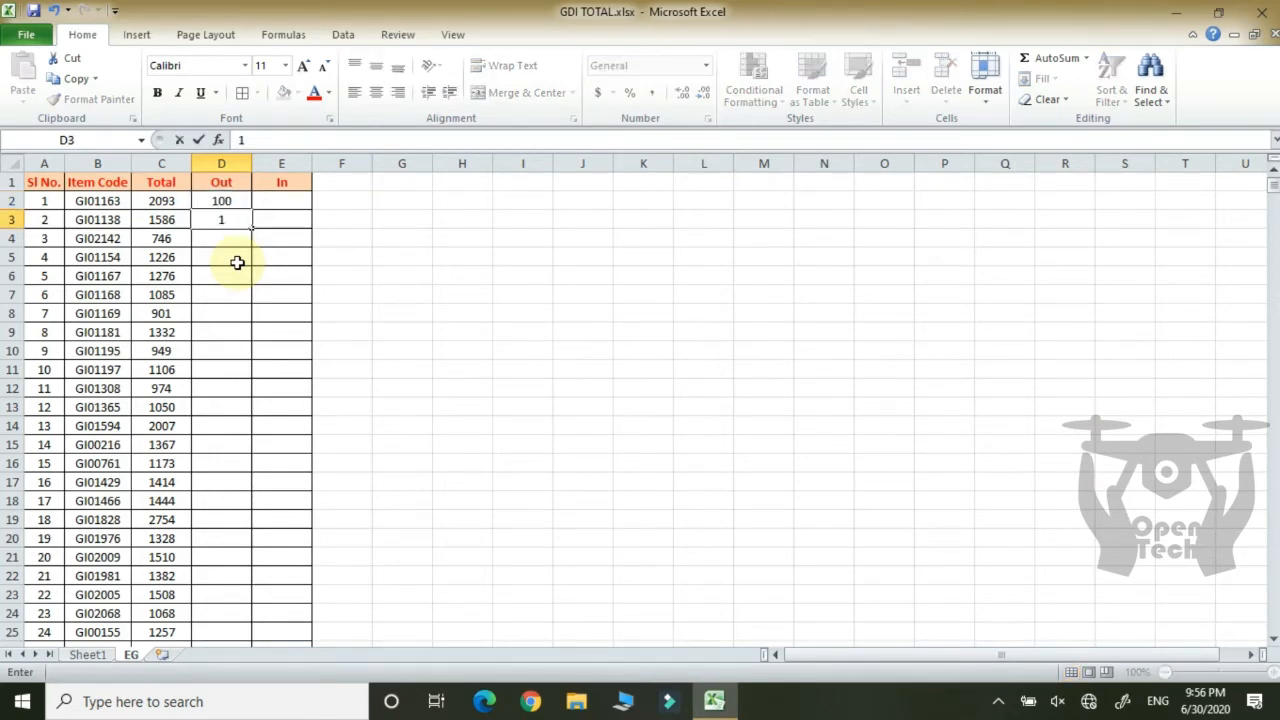
pyautogui.write('9')
pyautogui.press('Return')
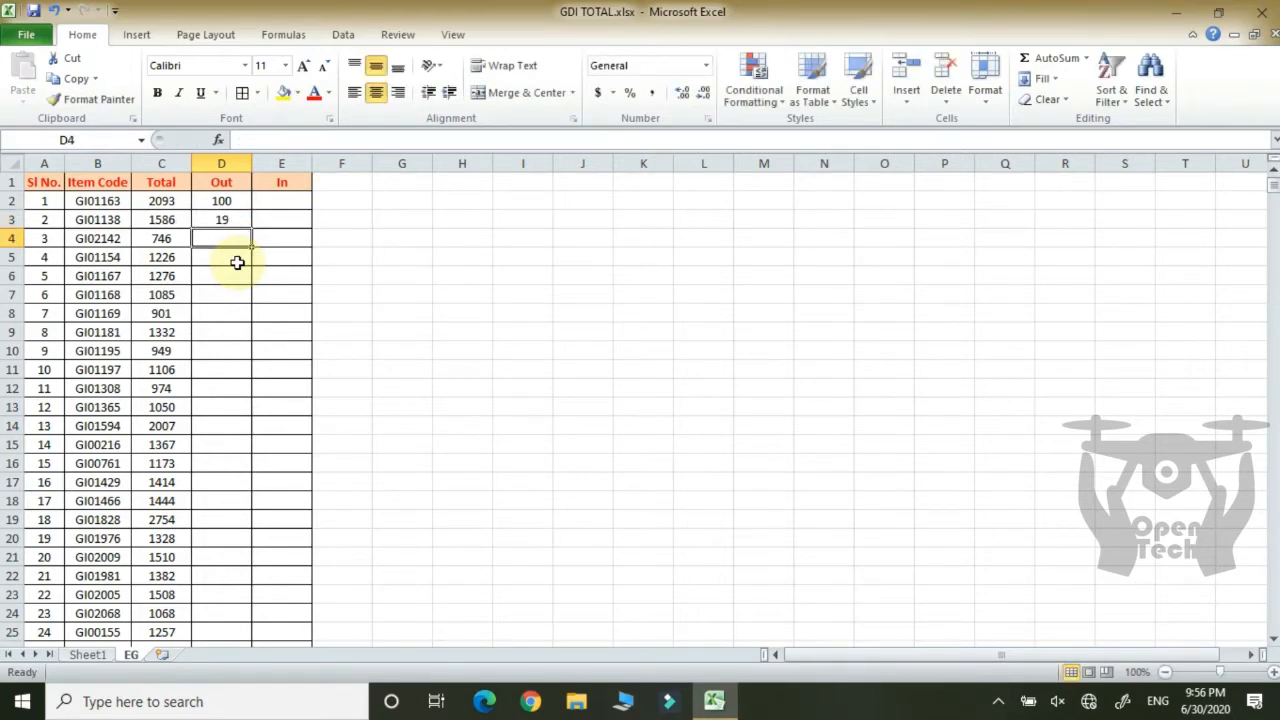
pyautogui.write('500')
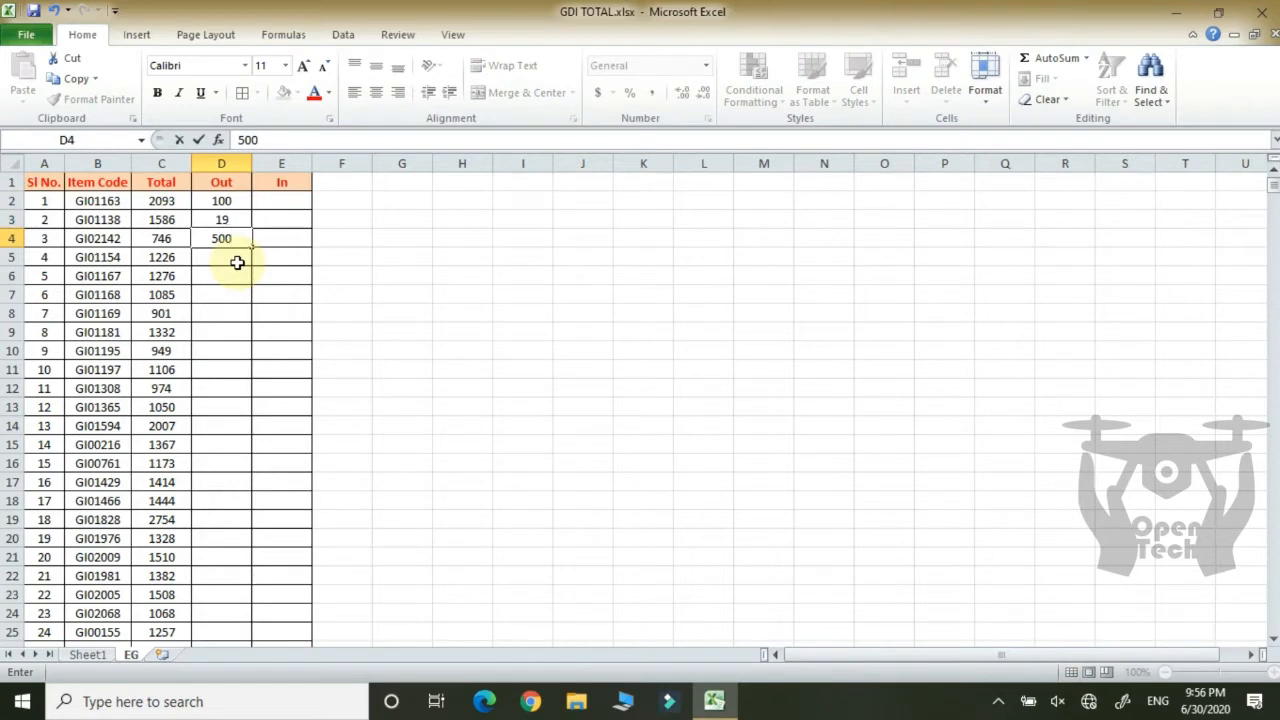
pyautogui.press('Return')
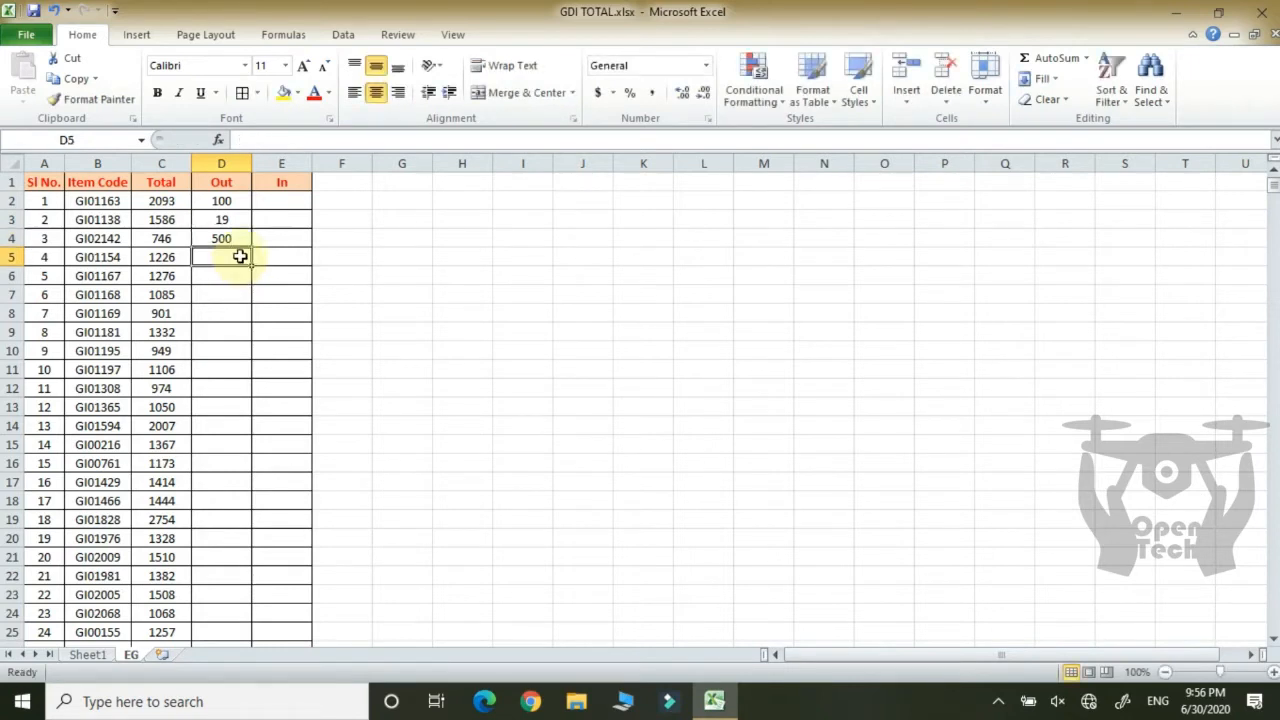
# Step: Enter the formula =C2-D2 in cell E2 to subtract the first item's Out quantity from its Total
pyautogui.click(295, 203)
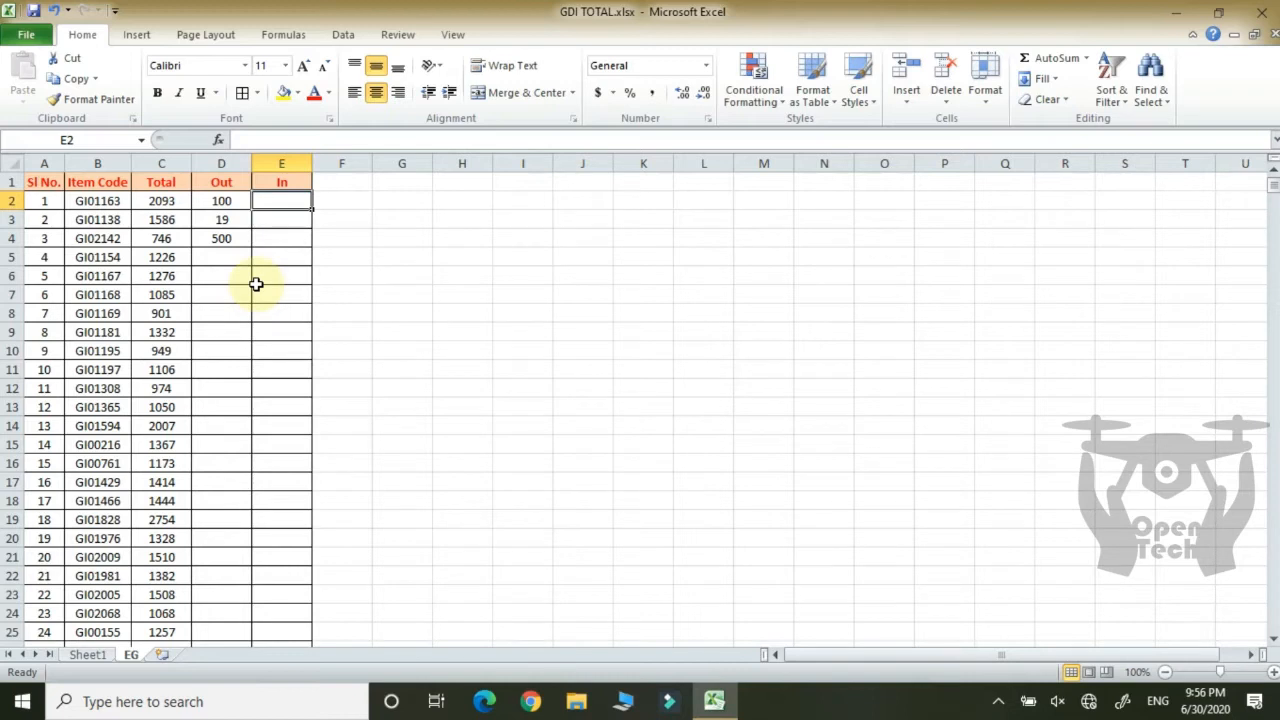
pyautogui.write('=')
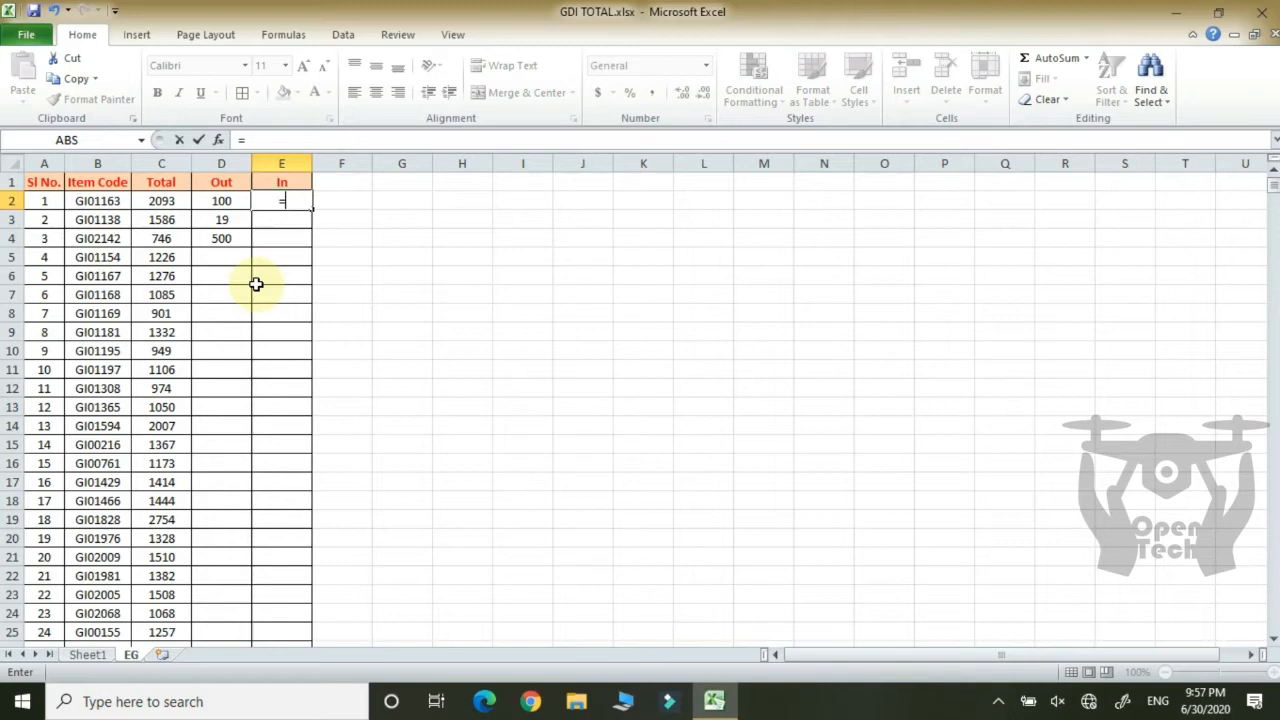
pyautogui.click(157, 201)
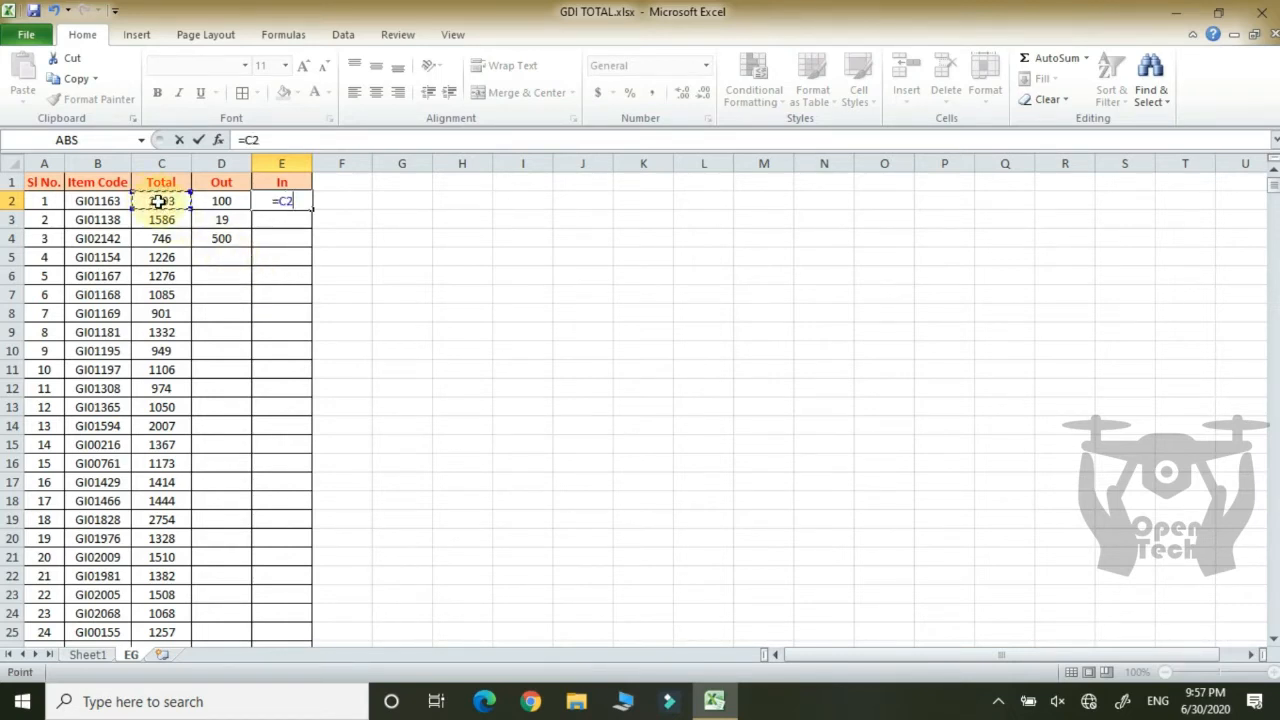
pyautogui.write('-')
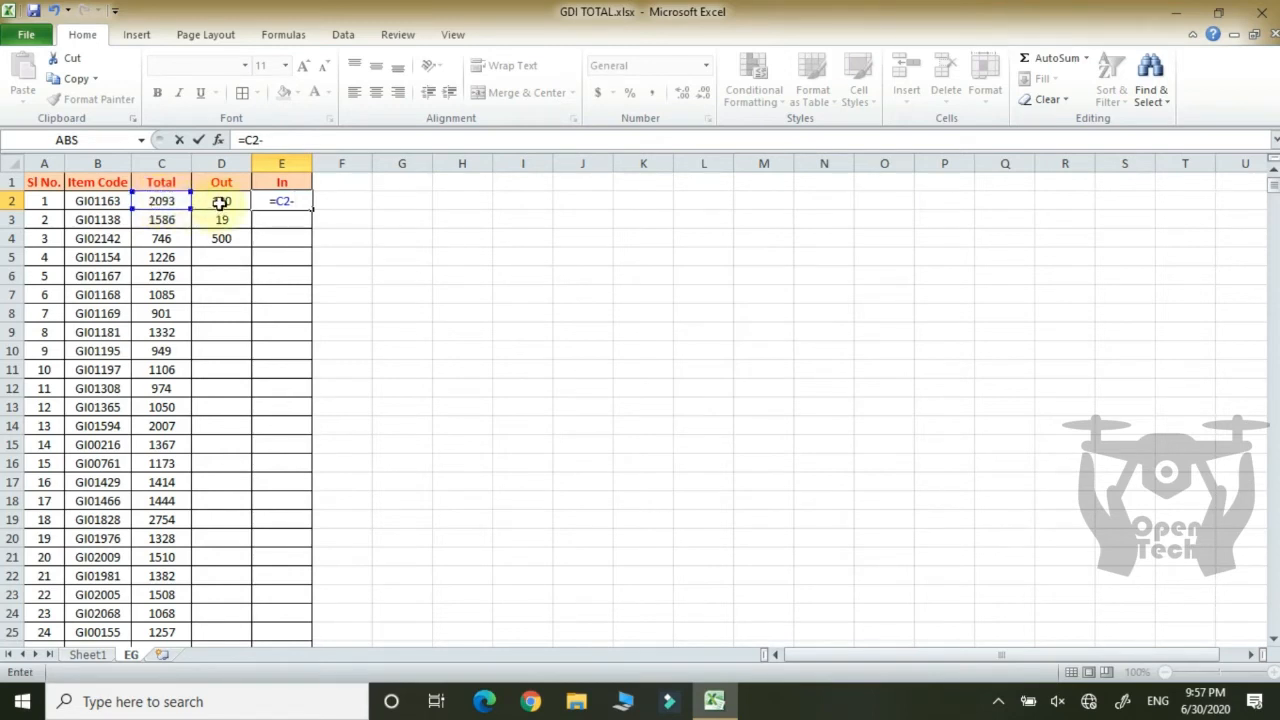
pyautogui.click(220, 203)
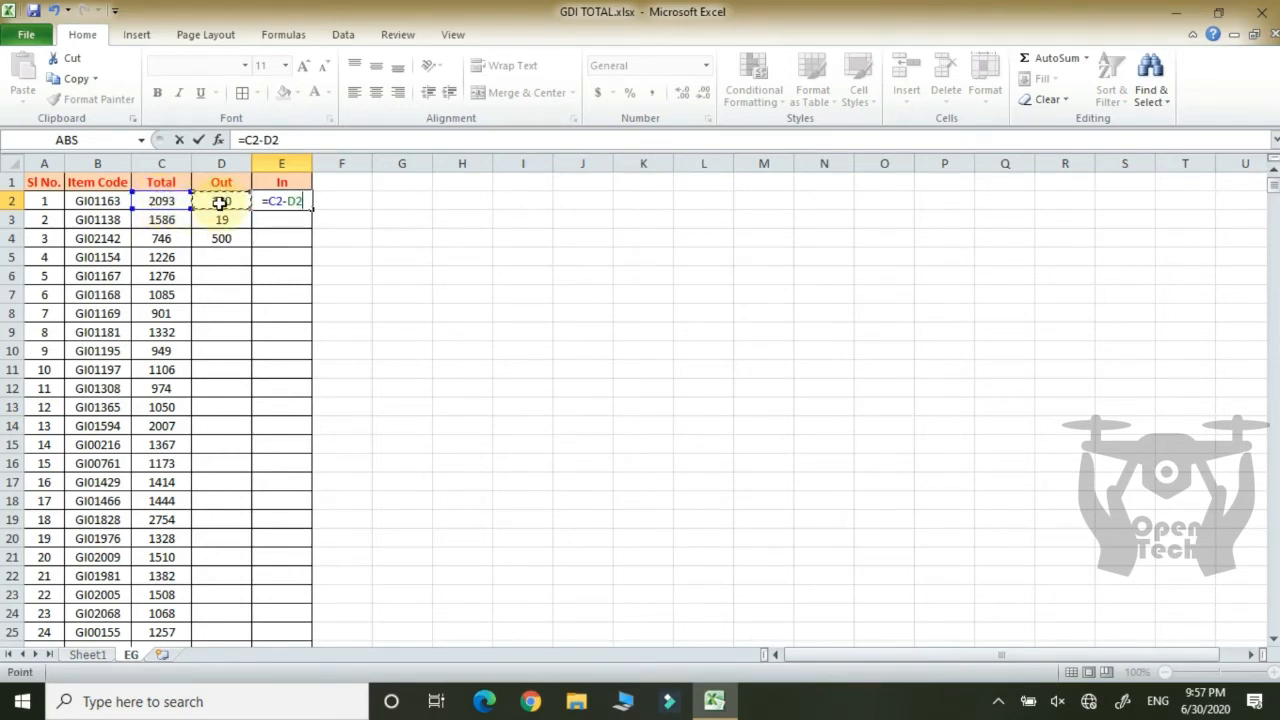
pyautogui.press('Return')
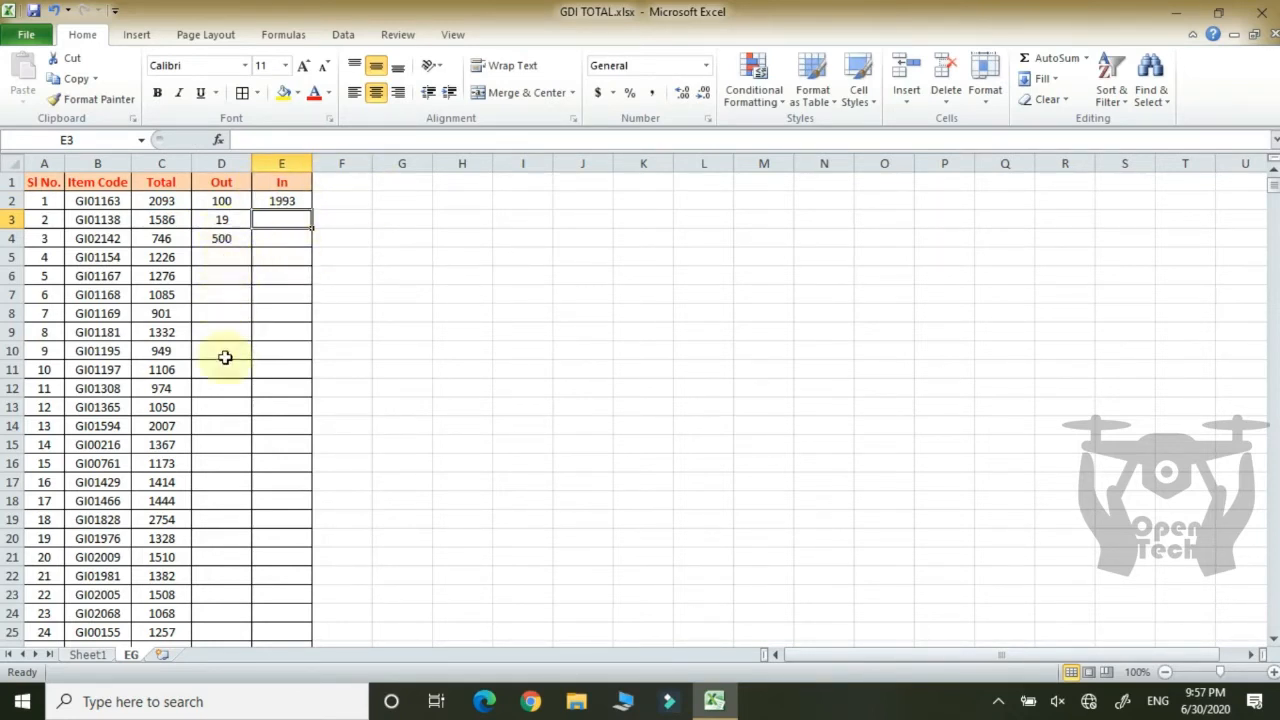
# Step: Enter the Out quantities 90, 80 and 100 for items 4 to 6 in cells D5 to D7
pyautogui.click(220, 258)
pyautogui.write('50')
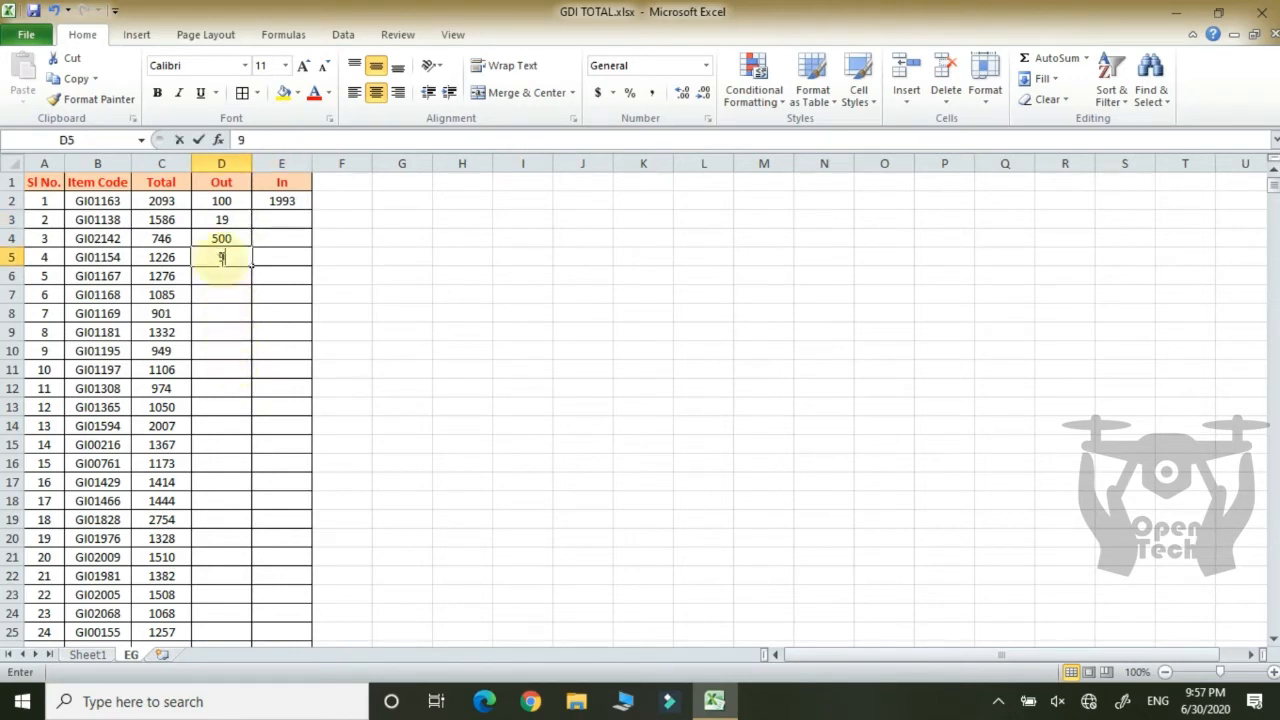
pyautogui.press('Return')
pyautogui.write('80')
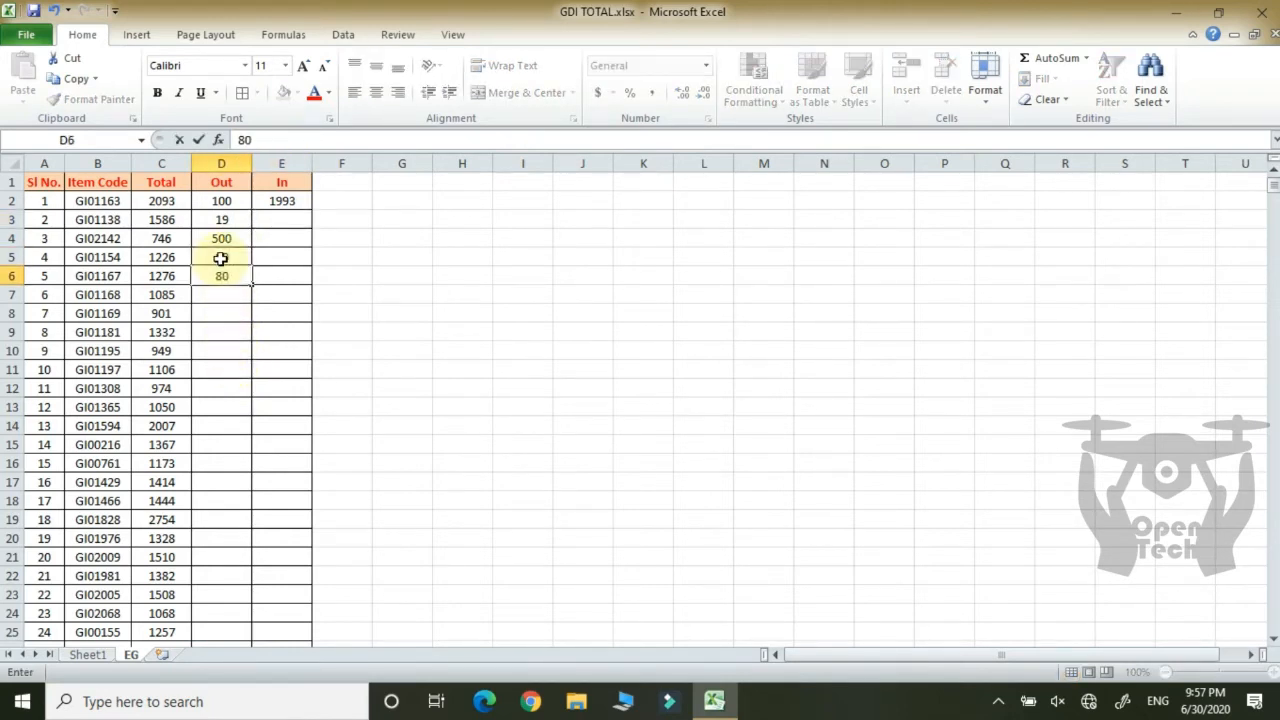
pyautogui.press('Return')
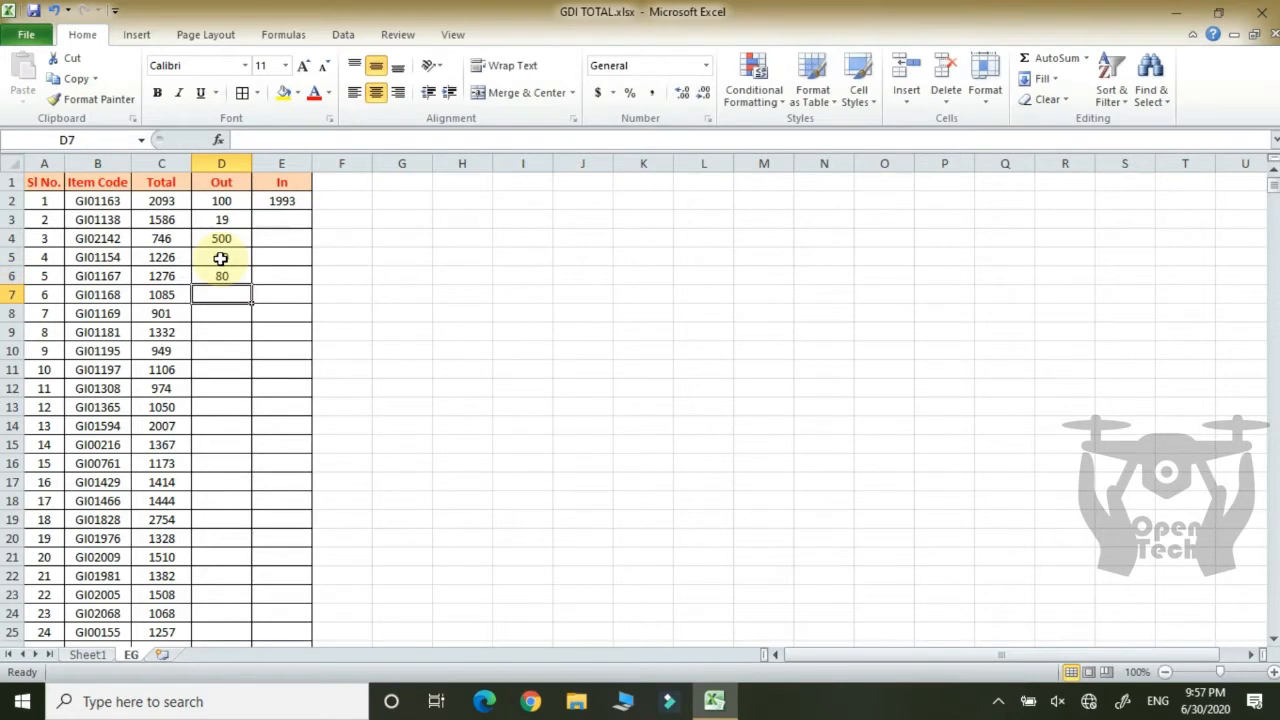
pyautogui.write('100')
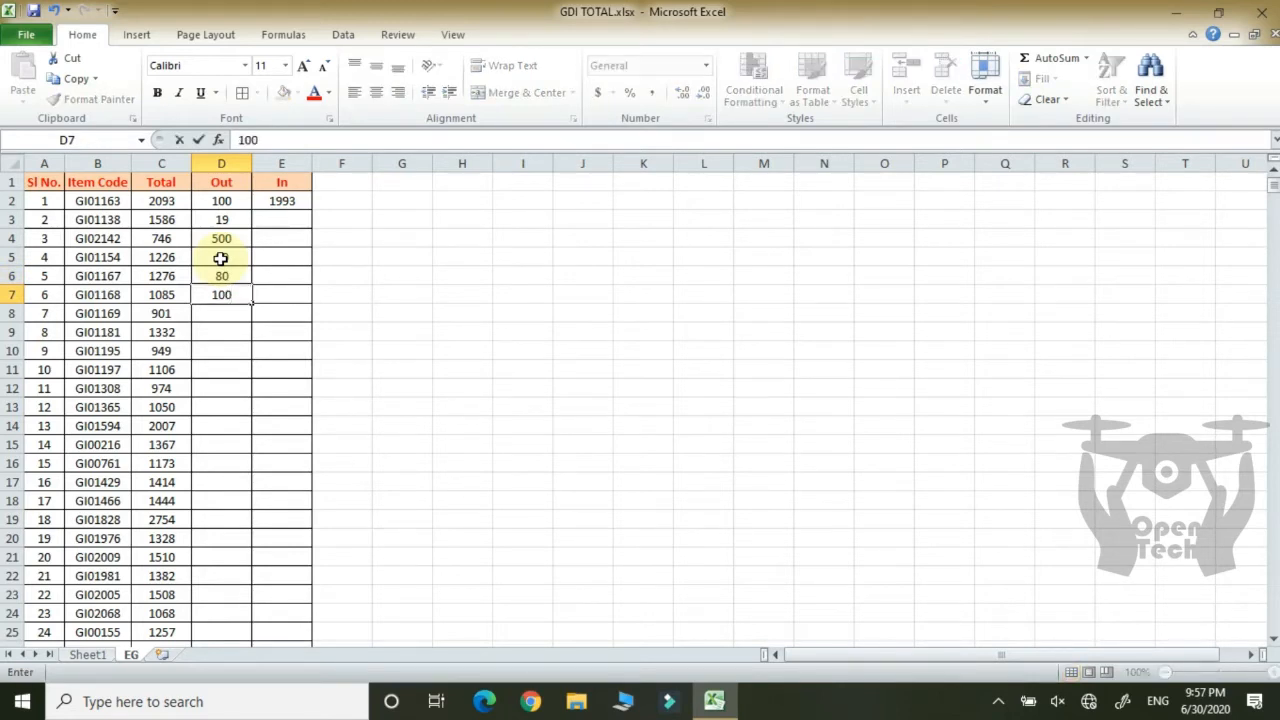
pyautogui.press('Return')
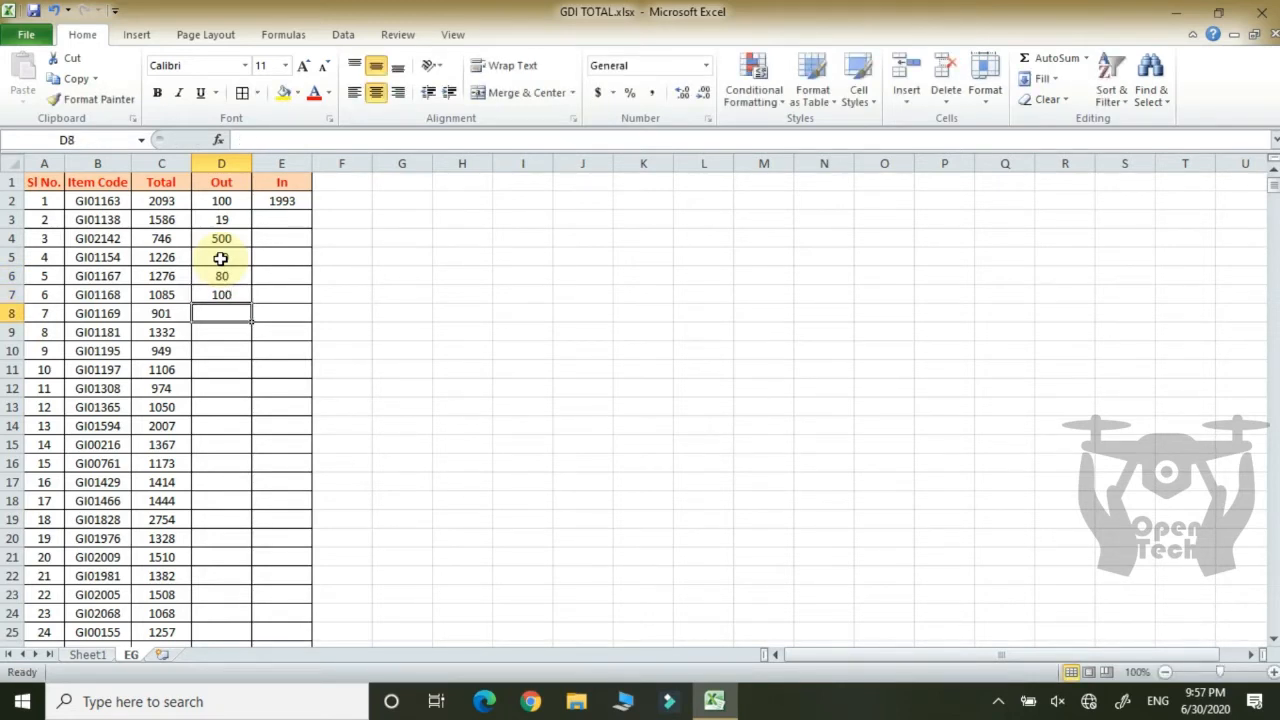
# Step: Fill the subtraction formula from E2 down the In column through E7
pyautogui.click(262, 221)
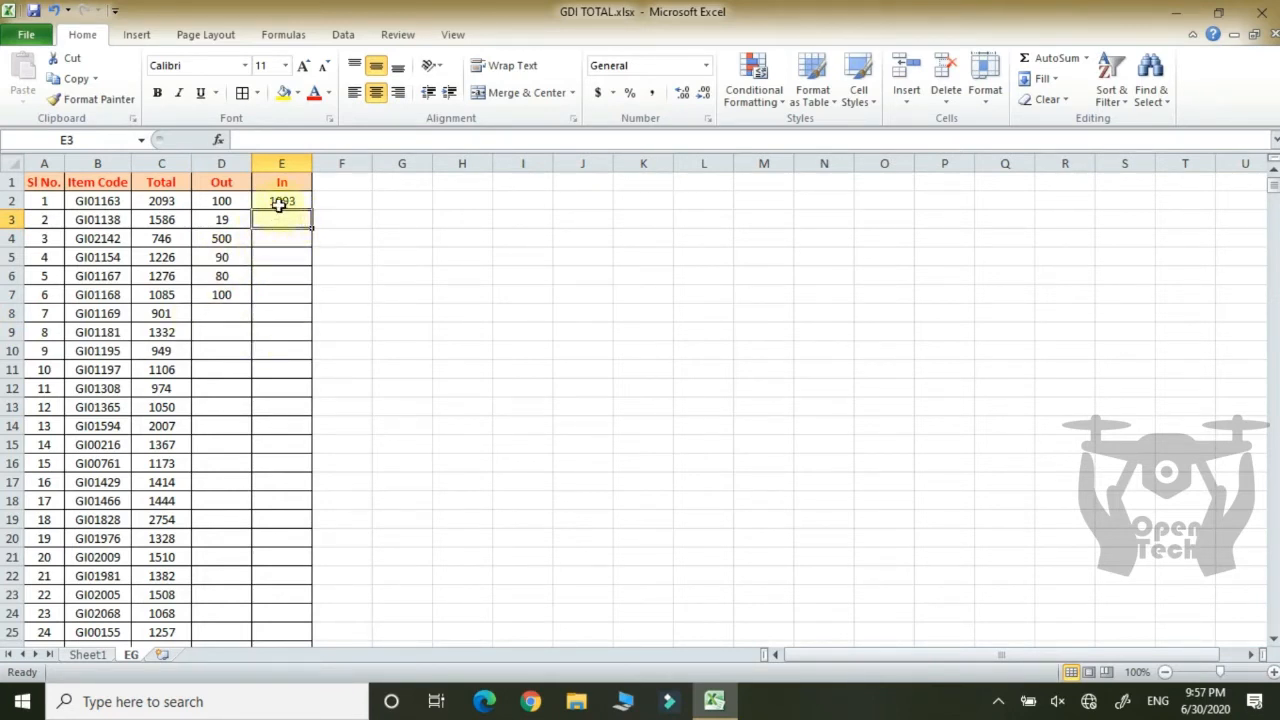
pyautogui.click(279, 201)
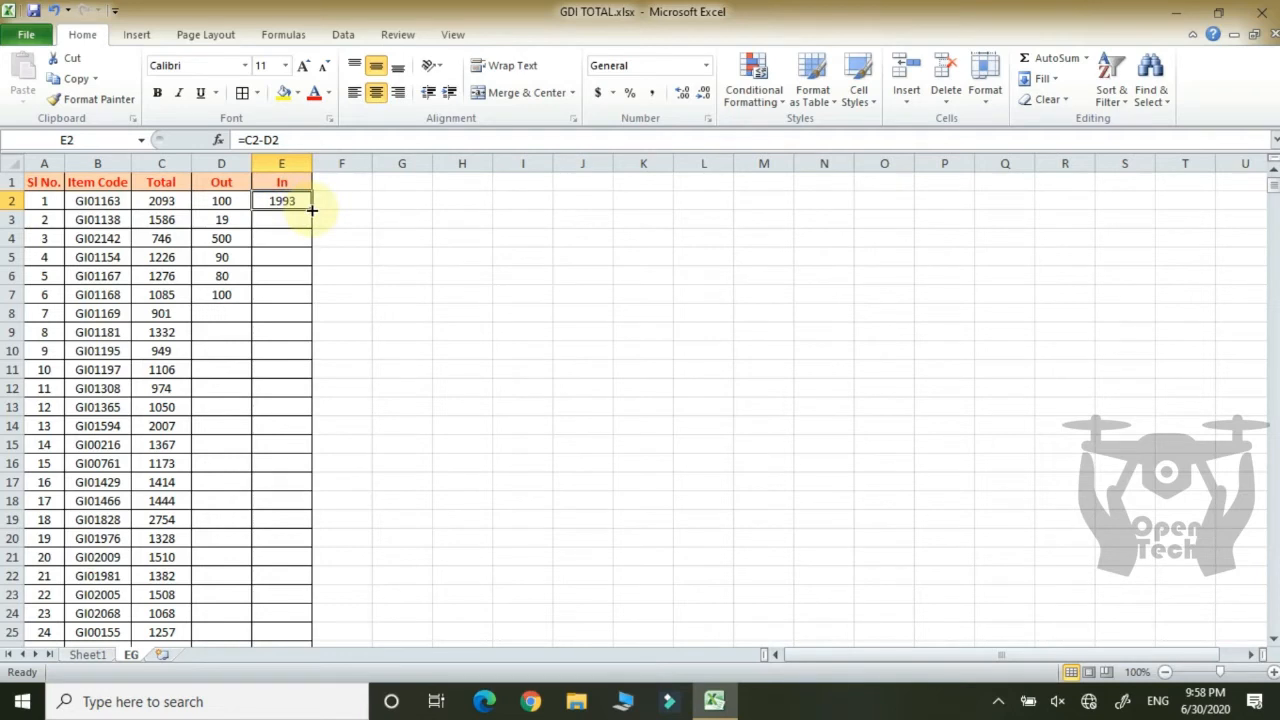
pyautogui.moveTo(312, 210); pyautogui.dragTo(301, 296)
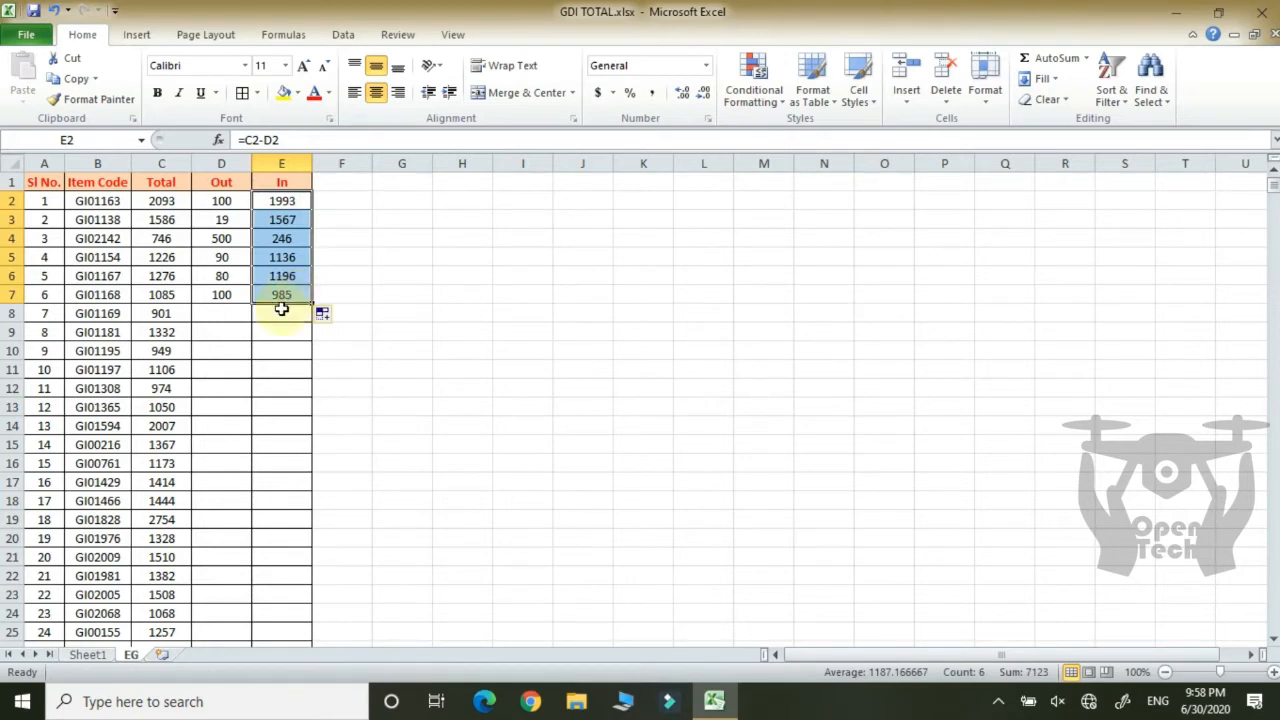
pyautogui.click(284, 310)
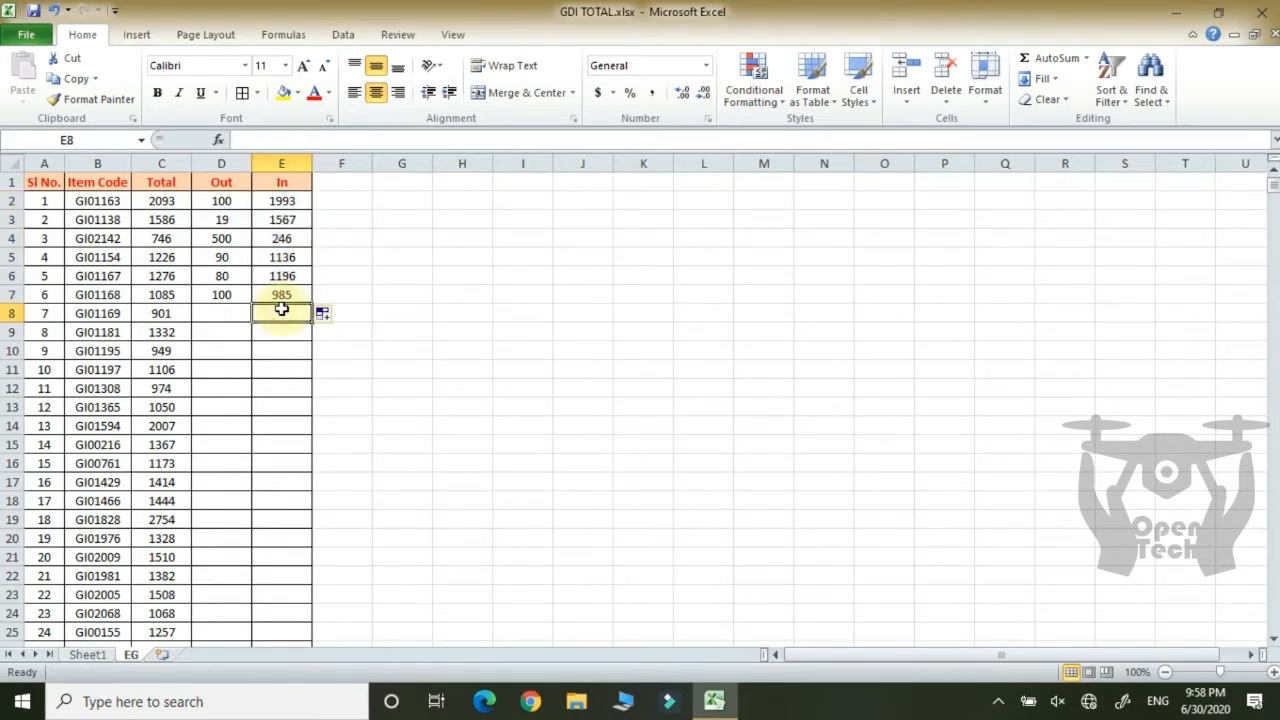
# Step: Fill the subtraction formula from E7 down the In column to the table's last row, E659
pyautogui.click(179, 314)
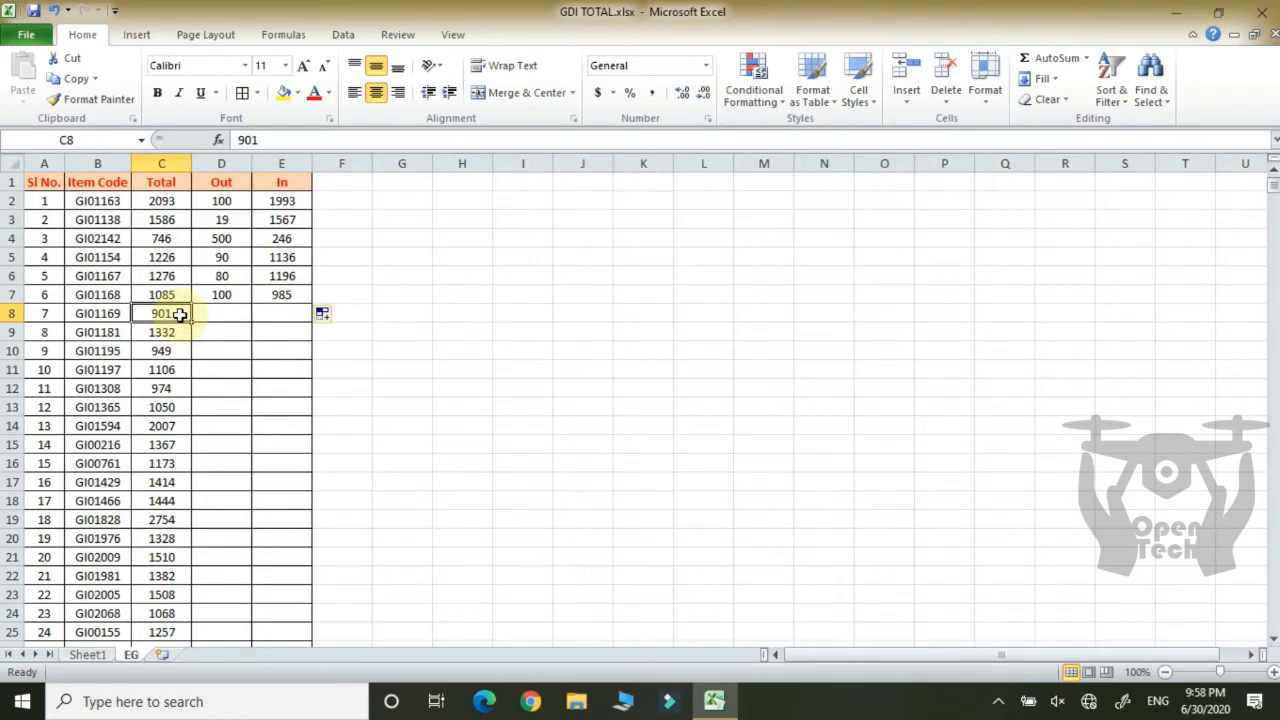
pyautogui.hotkey('ctrl', 'Down')
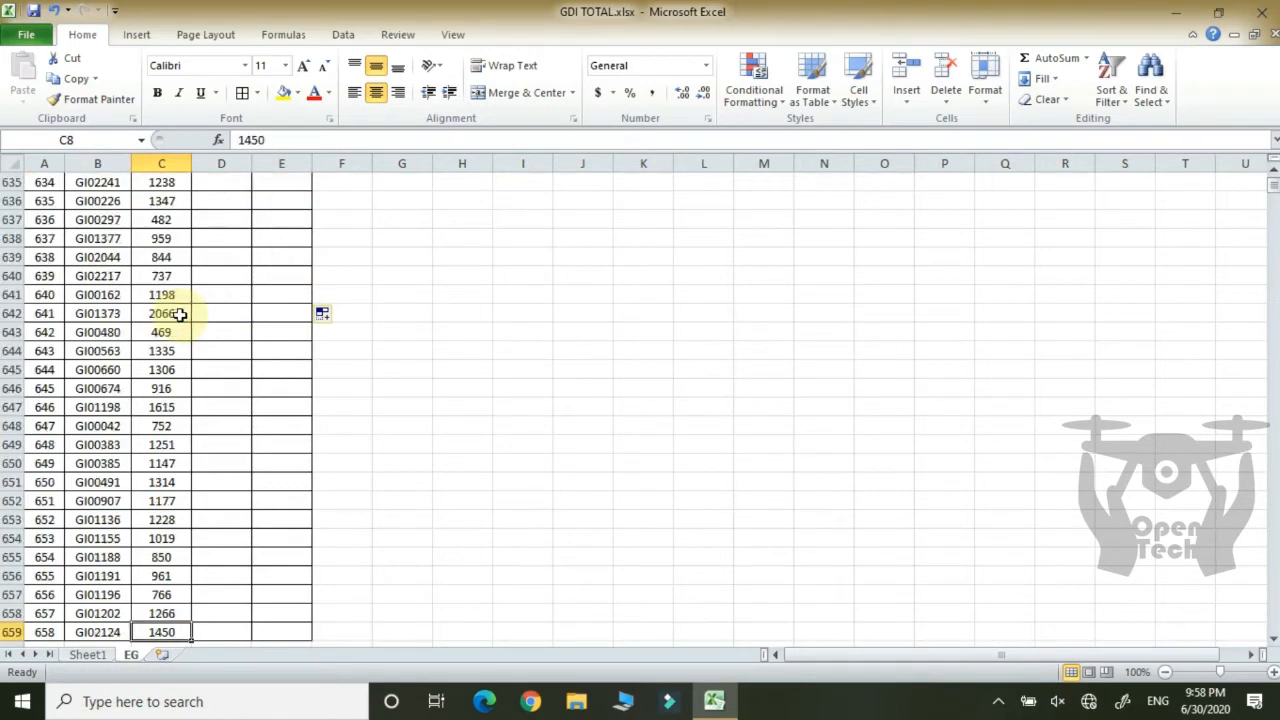
pyautogui.press('Right')
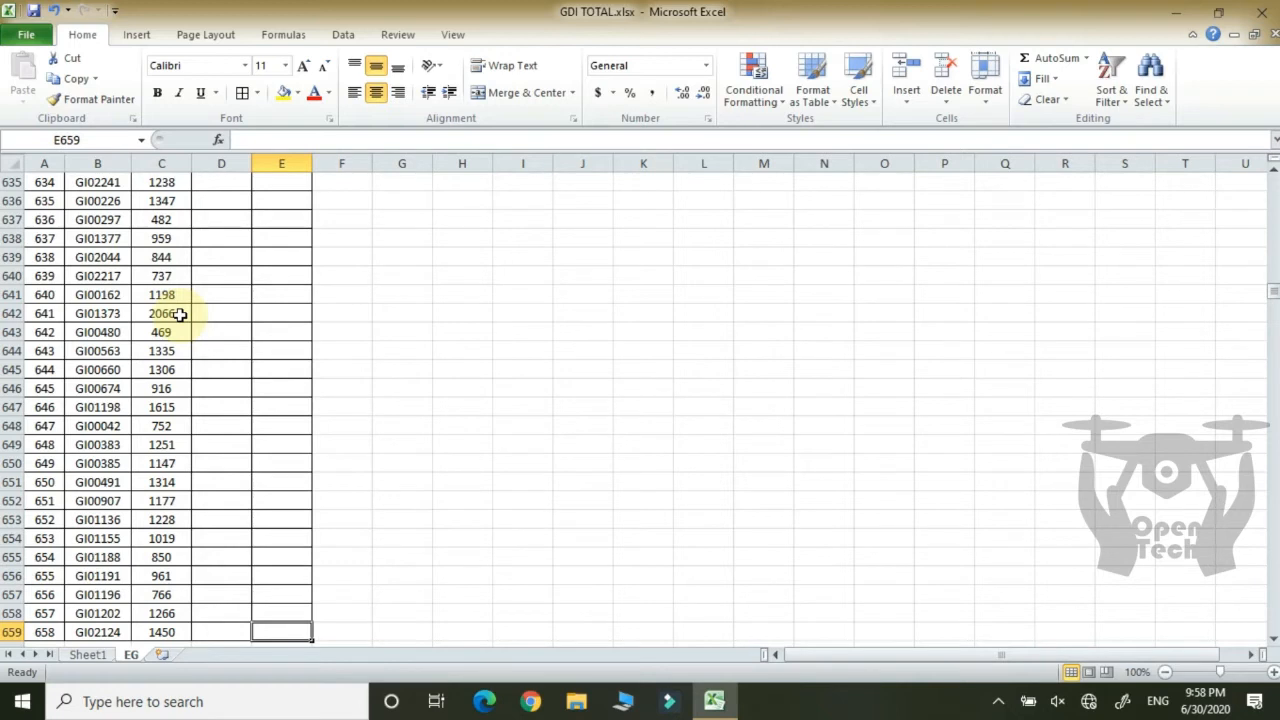
pyautogui.hotkey('ctrl', 'shift', 'Up')
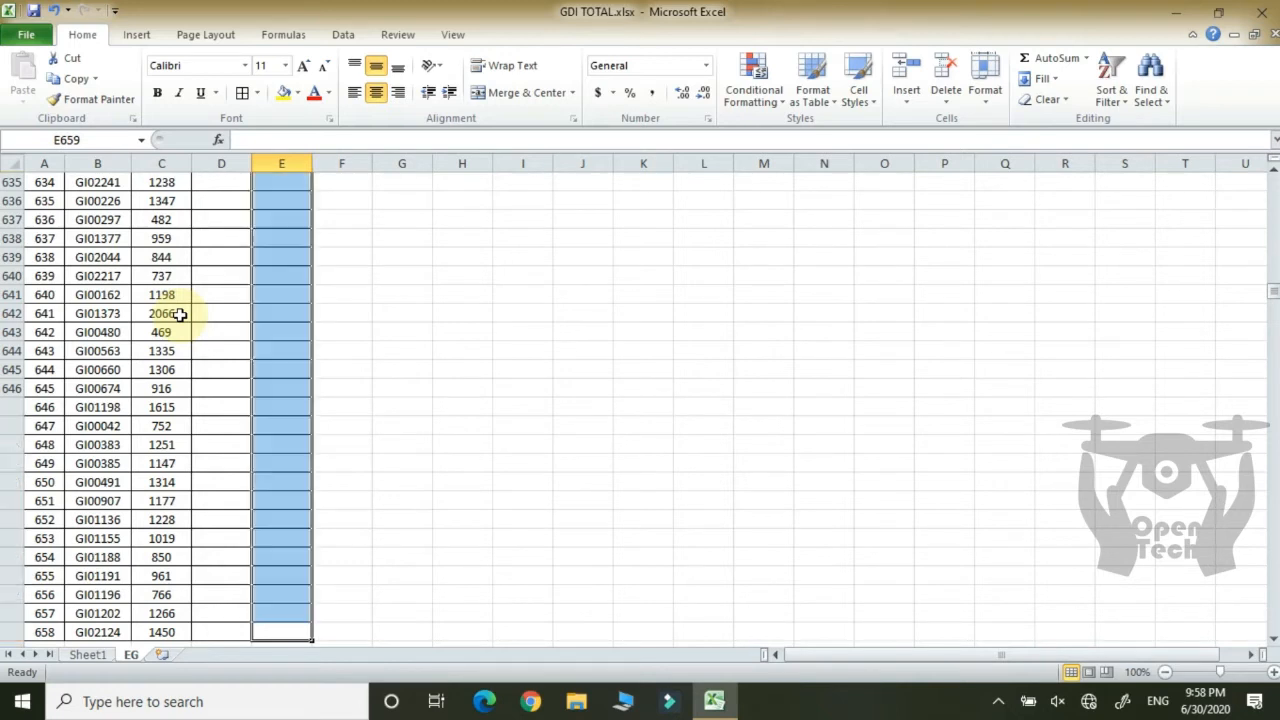
pyautogui.hotkey('ctrl', 'd')
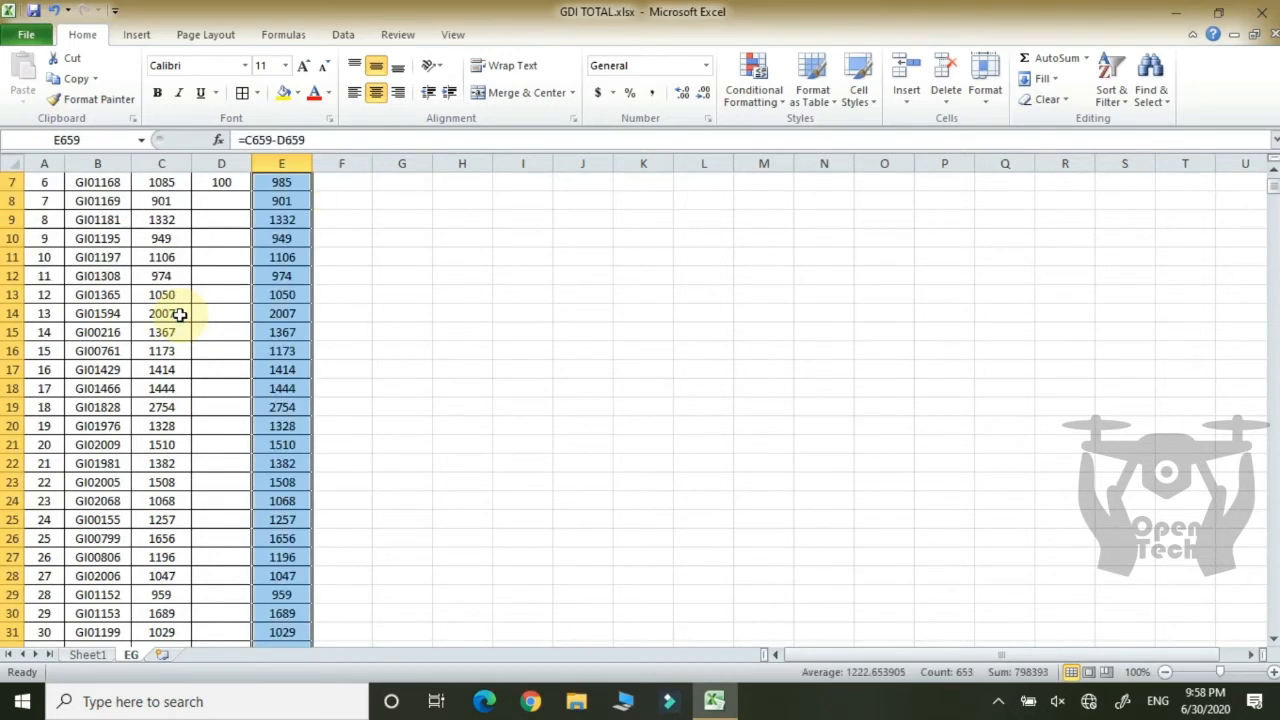
# Step: Check the filled formulas in the In column against the Total and Out cells around rows 7 to 13
pyautogui.click(280, 280)
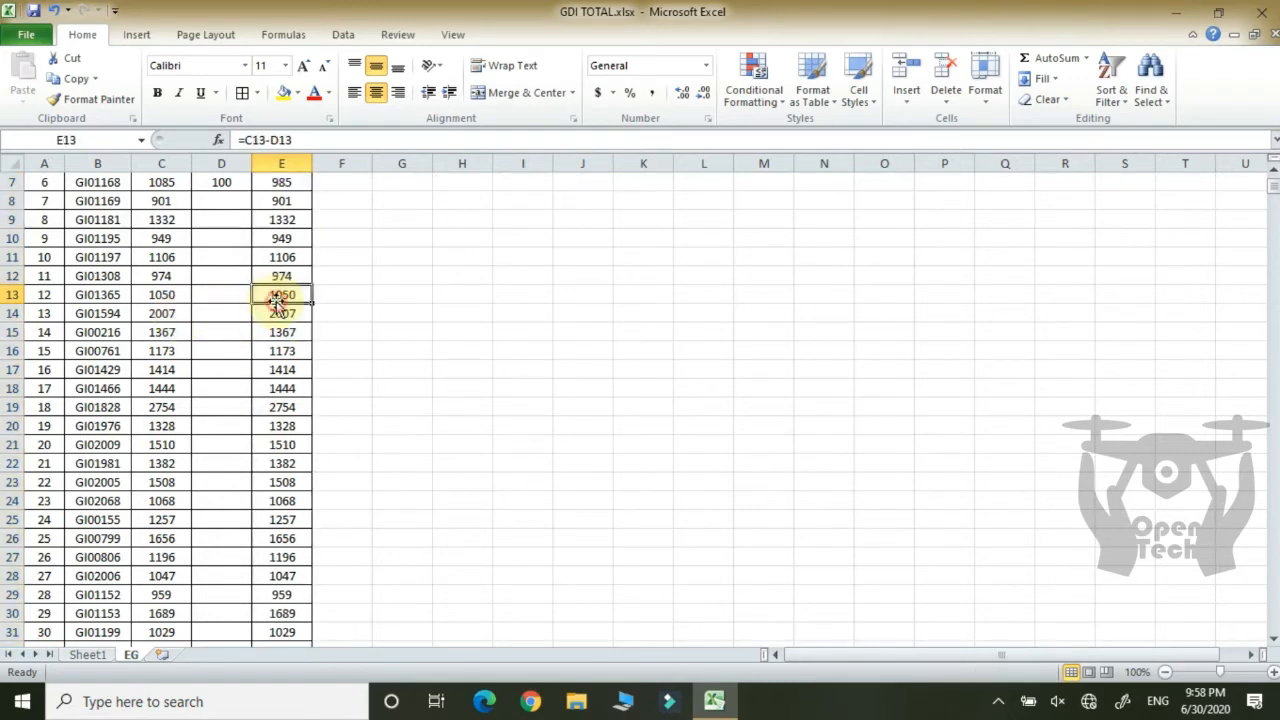
pyautogui.click(278, 298)
pyautogui.press('Up')
pyautogui.press('Up')
pyautogui.press('Up')
pyautogui.press('Up')
pyautogui.press('Up')
pyautogui.press('Up')
pyautogui.press('Left')
pyautogui.press('Left')
pyautogui.press('Left')
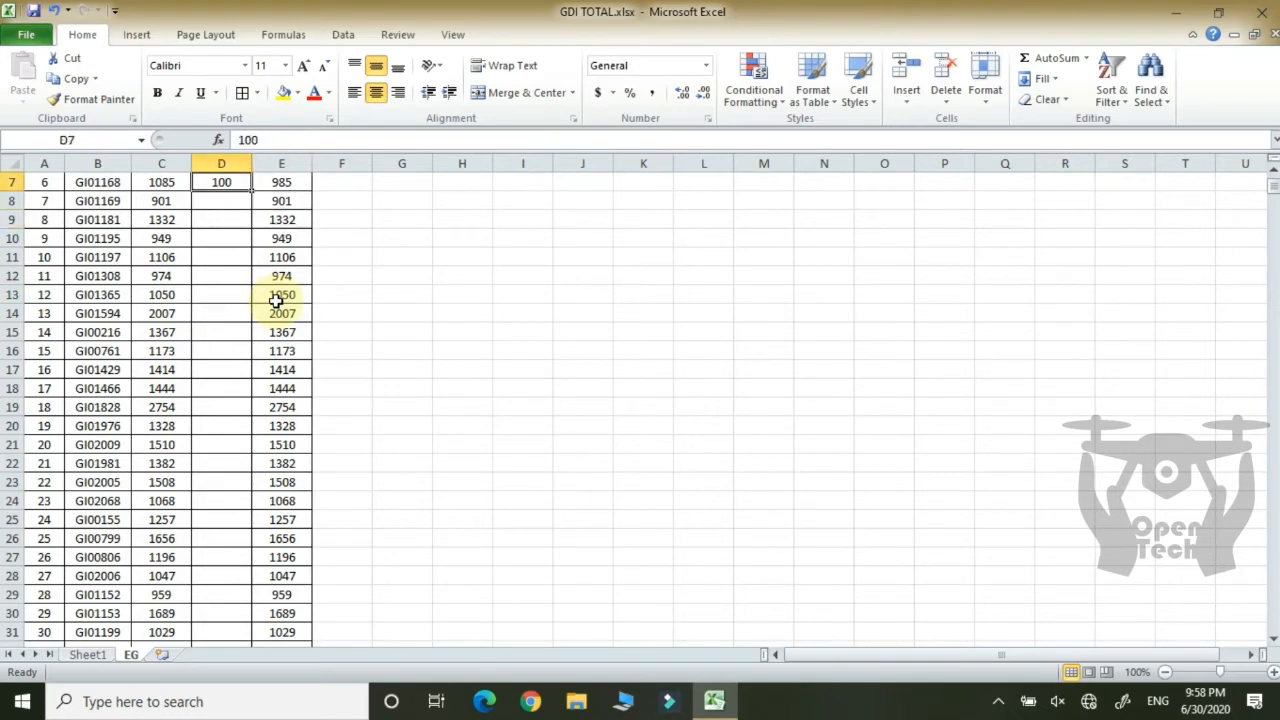
pyautogui.press('Right')
pyautogui.press('Down')
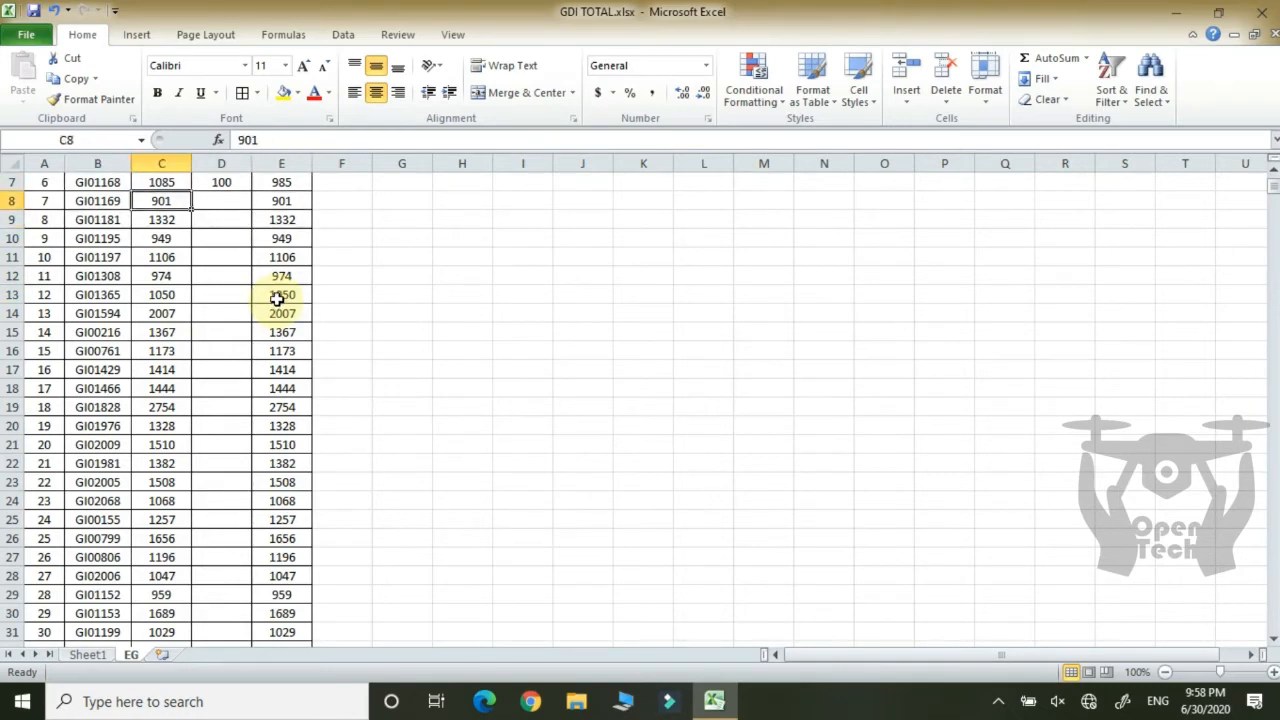
# Step: Enter an Out quantity of 1 for item 7 in cell D8
pyautogui.click(290, 200)
pyautogui.click(231, 200)
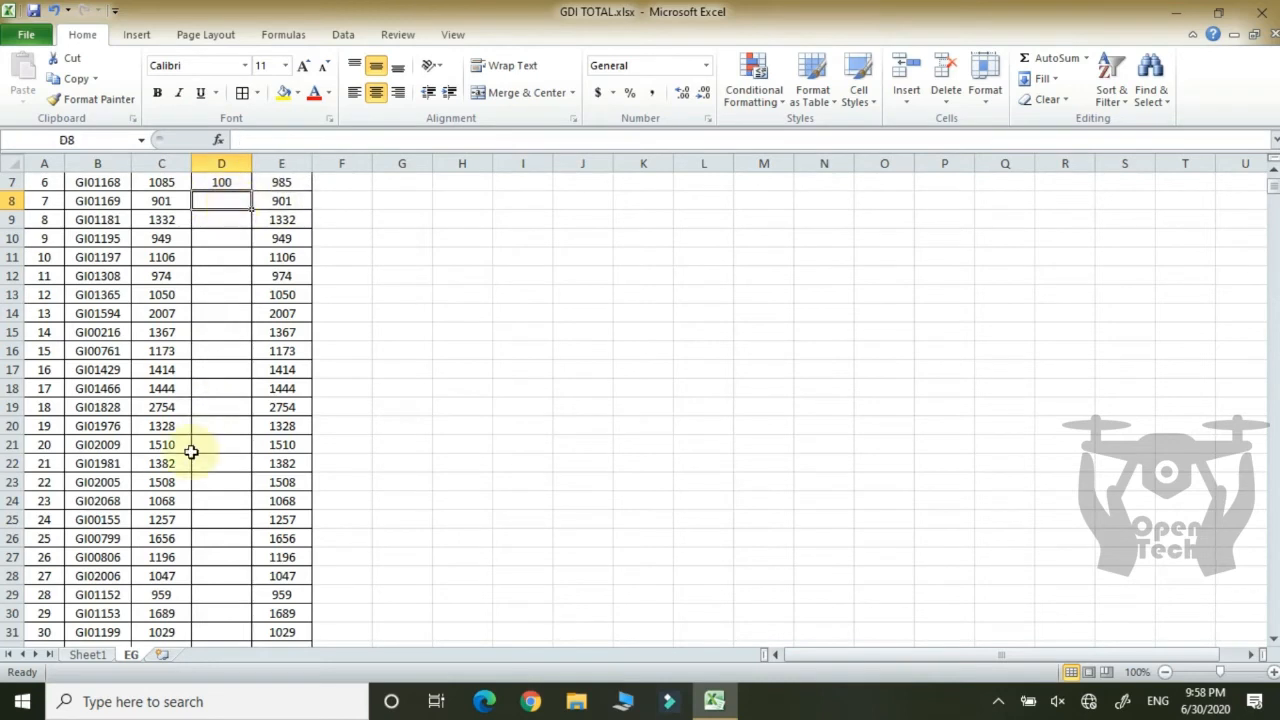
pyautogui.write('1')
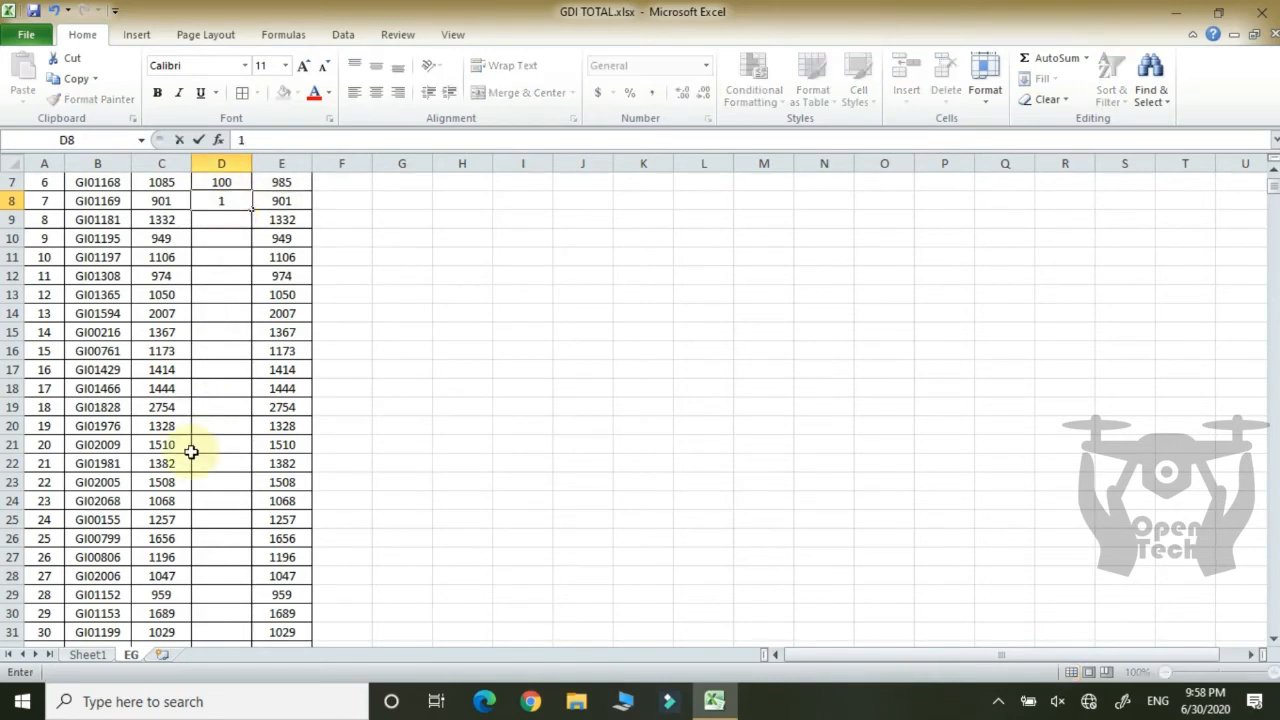
pyautogui.press('Return')
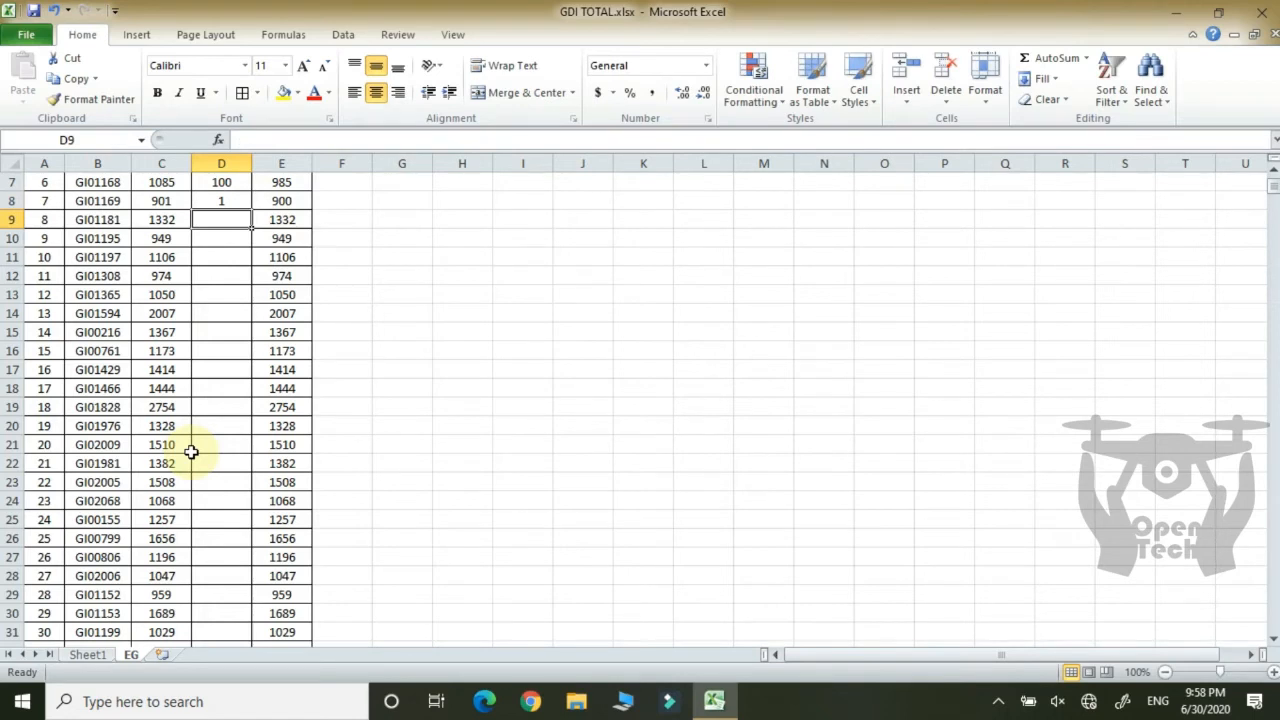
# Step: Enter an Out quantity of 56 for item 18 in cell D19
pyautogui.press('Right')
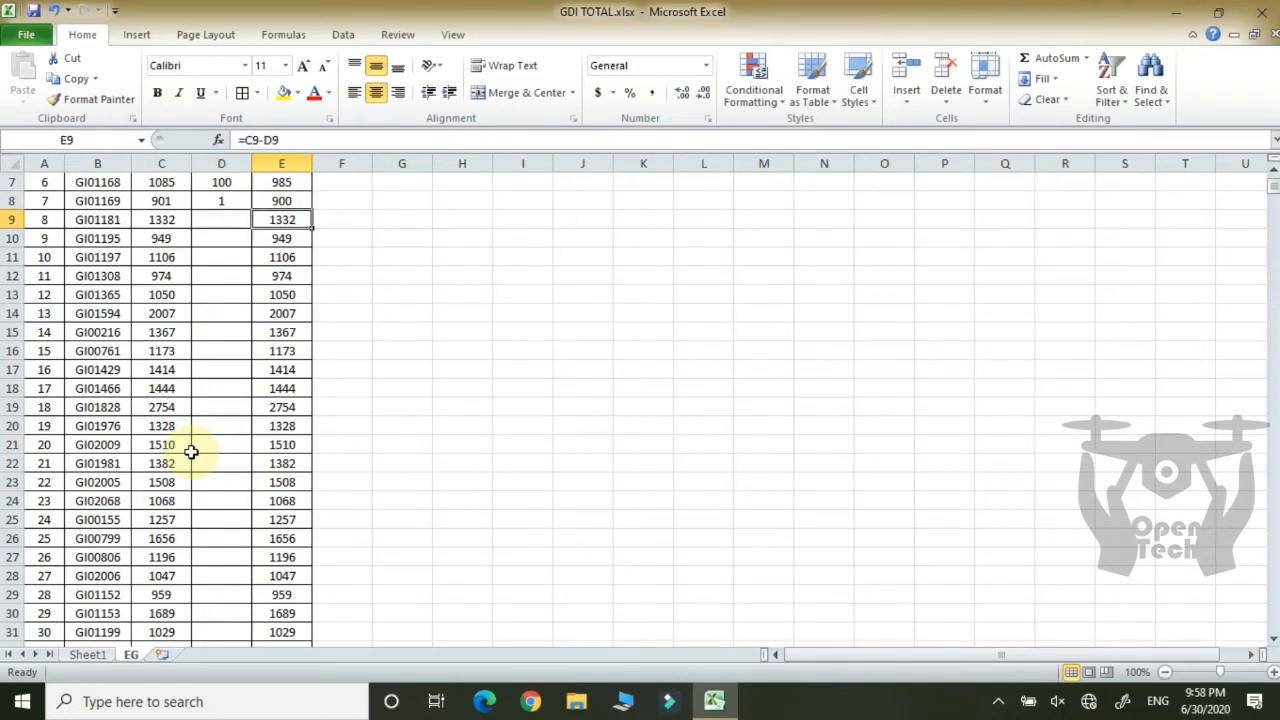
pyautogui.press('Left')
pyautogui.press('Down')
pyautogui.press('Down')
pyautogui.press('Down')
pyautogui.press('Down')
pyautogui.press('Down')
pyautogui.press('Down')
pyautogui.press('Down')
pyautogui.press('Down')
pyautogui.press('Down')
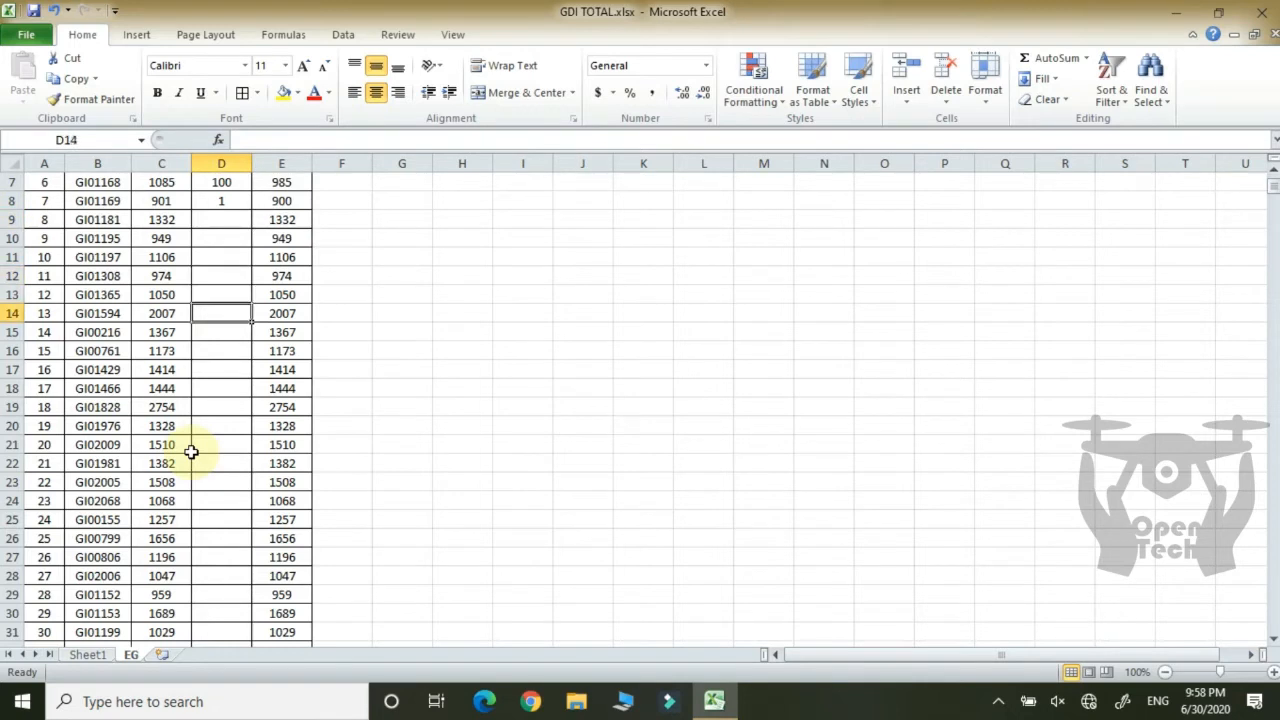
pyautogui.press('Down')
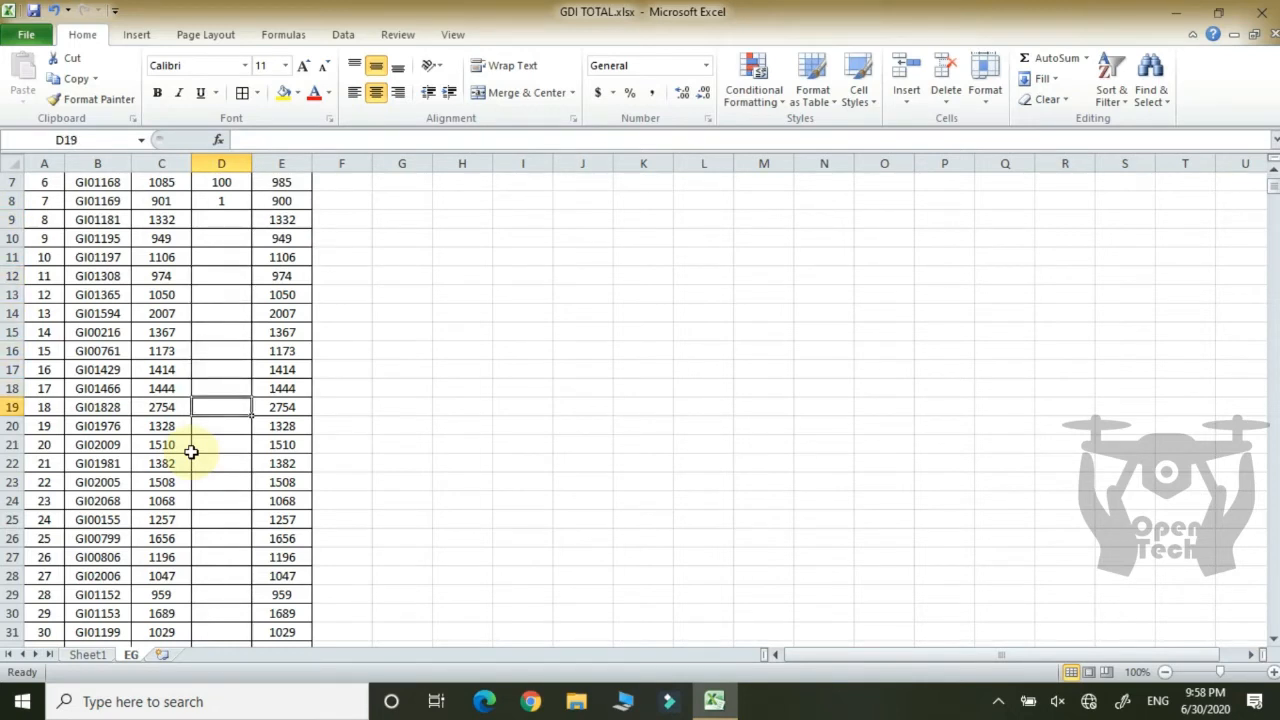
pyautogui.write('56')
pyautogui.press('Return')
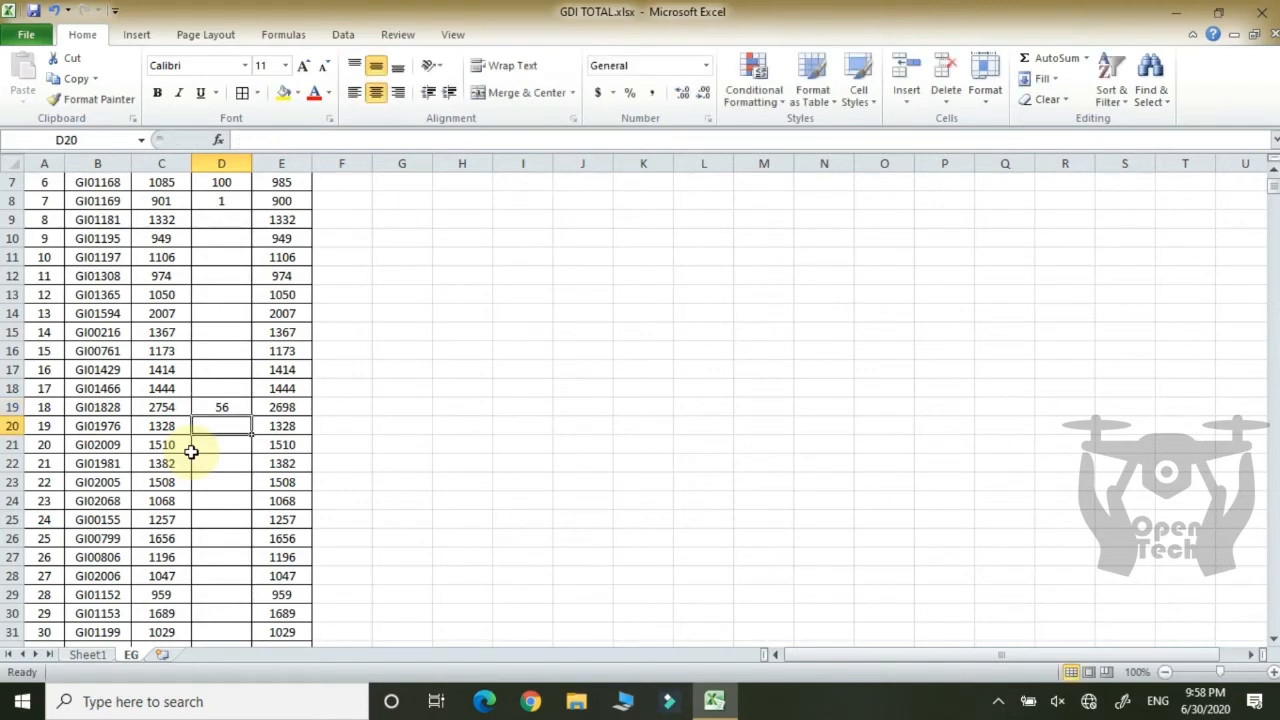
# Step: Change the first item's Out quantity in cell D2 to 2090
pyautogui.press('Up')
pyautogui.hotkey('ctrl', 'Up')
pyautogui.hotkey('ctrl', 'Up')
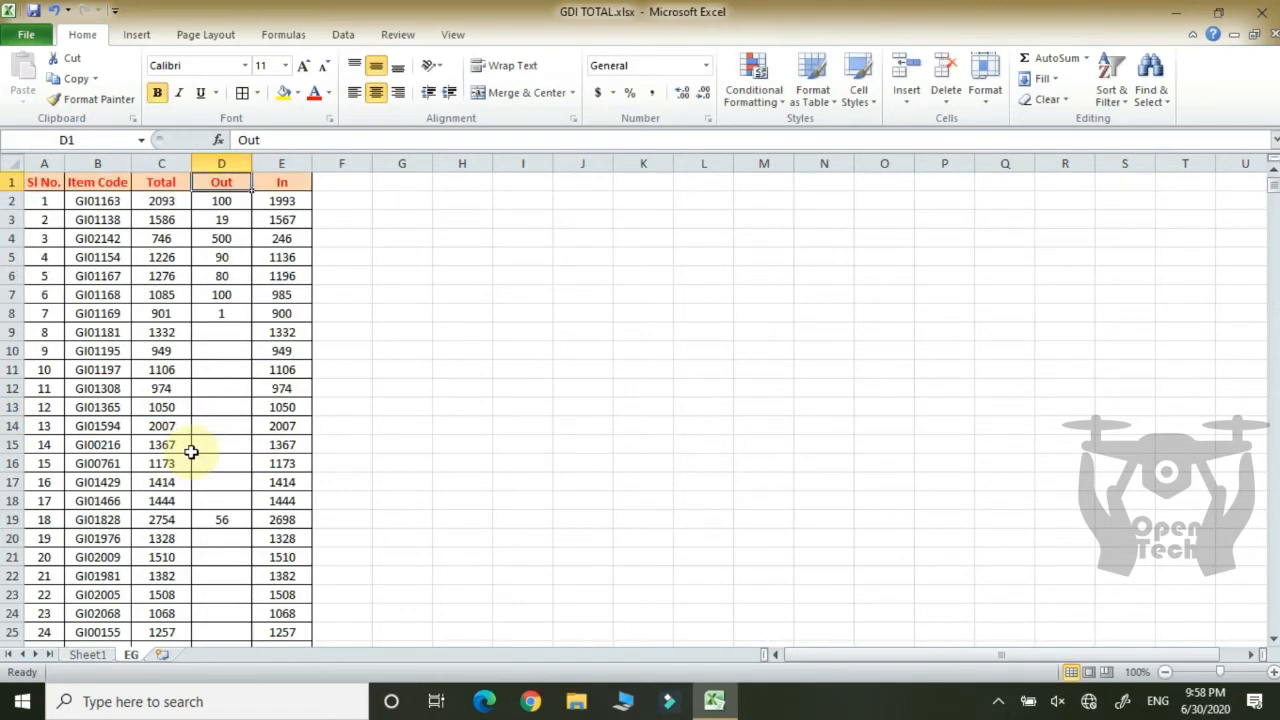
pyautogui.press('Down')
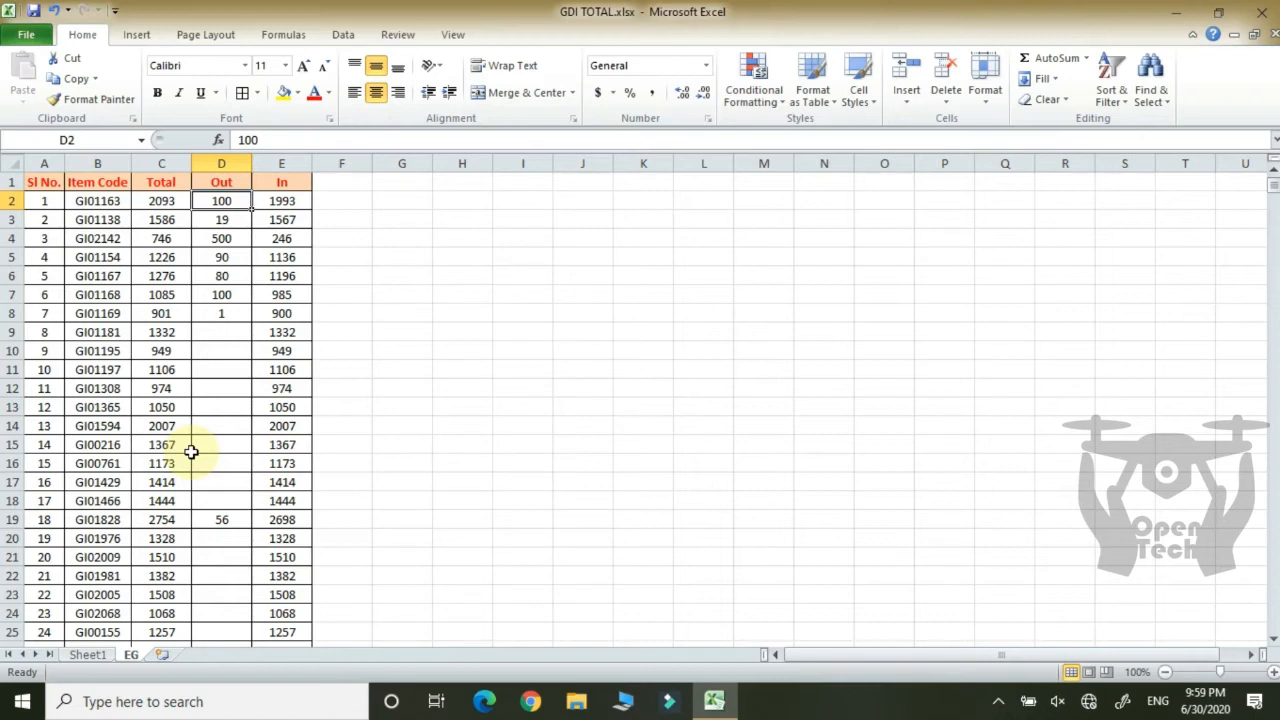
pyautogui.press('F2')
pyautogui.write('2')
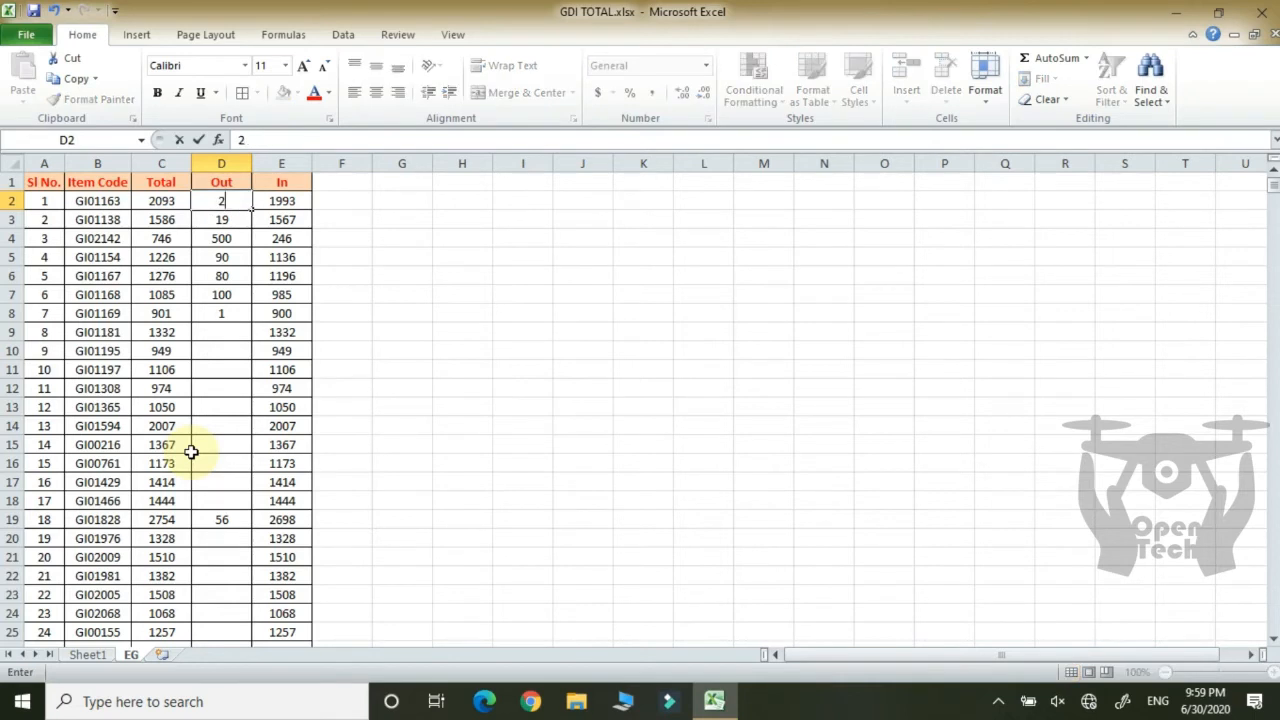
pyautogui.write('090')
pyautogui.press('Return')
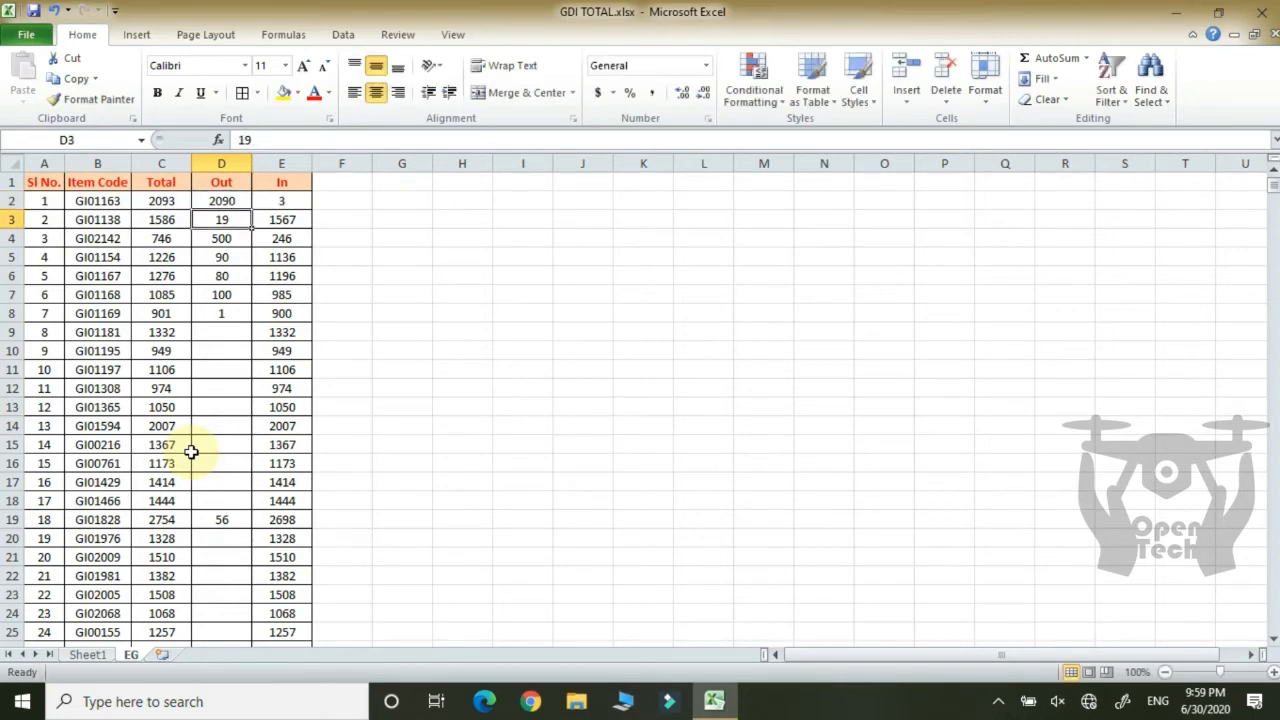
# Step: Review the In results from cell E2 down past row 38, and return to the column's header
pyautogui.press('Right')
pyautogui.press('Up')
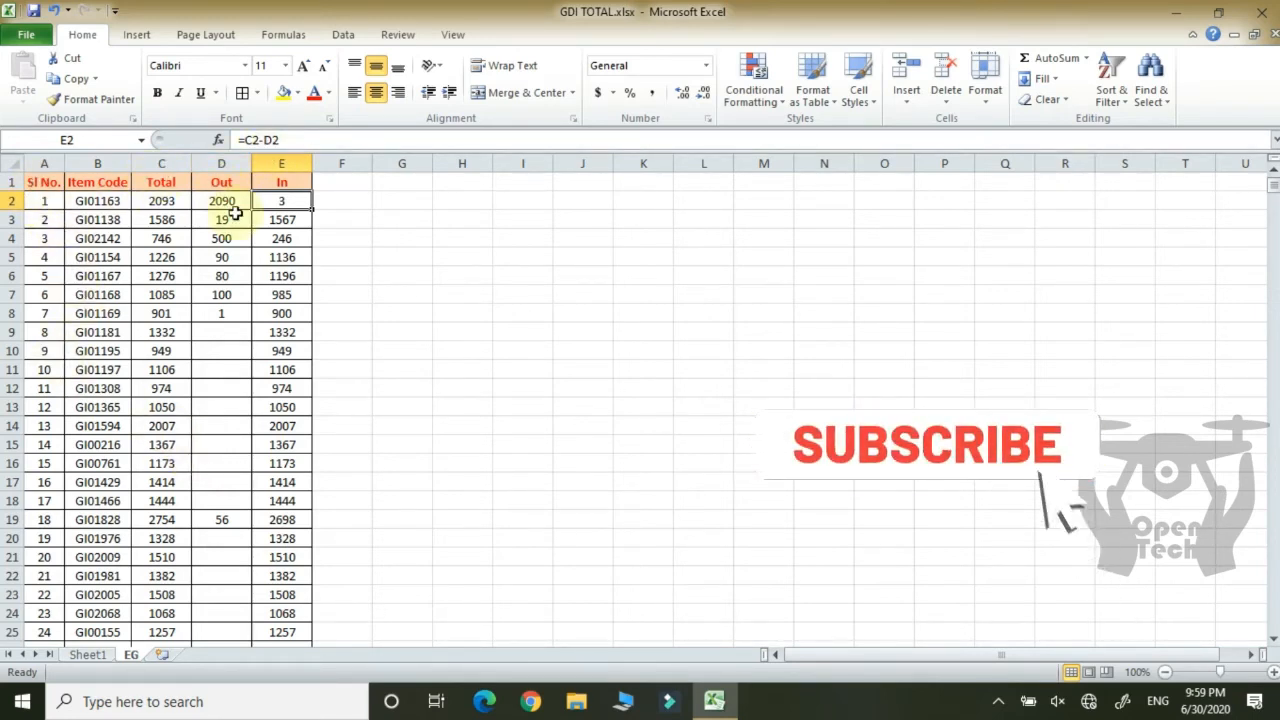
pyautogui.press('Down')
pyautogui.press('Down')
pyautogui.press('Down')
pyautogui.press('Down')
pyautogui.press('Down')
pyautogui.press('Down')
pyautogui.press('Down')
pyautogui.press('Down')
pyautogui.press('Down')
pyautogui.press('Down')
pyautogui.press('Down')
pyautogui.press('Down')
pyautogui.press('Down')
pyautogui.press('Down')
pyautogui.press('Down')
pyautogui.press('Down')
pyautogui.press('Down')
pyautogui.press('Down')
pyautogui.press('Down')
pyautogui.press('Down')
pyautogui.press('Down')
pyautogui.press('Down')
pyautogui.press('Down')
pyautogui.press('Down')
pyautogui.press('Down')
pyautogui.press('Down')
pyautogui.press('Down')
pyautogui.press('Down')
pyautogui.press('Down')
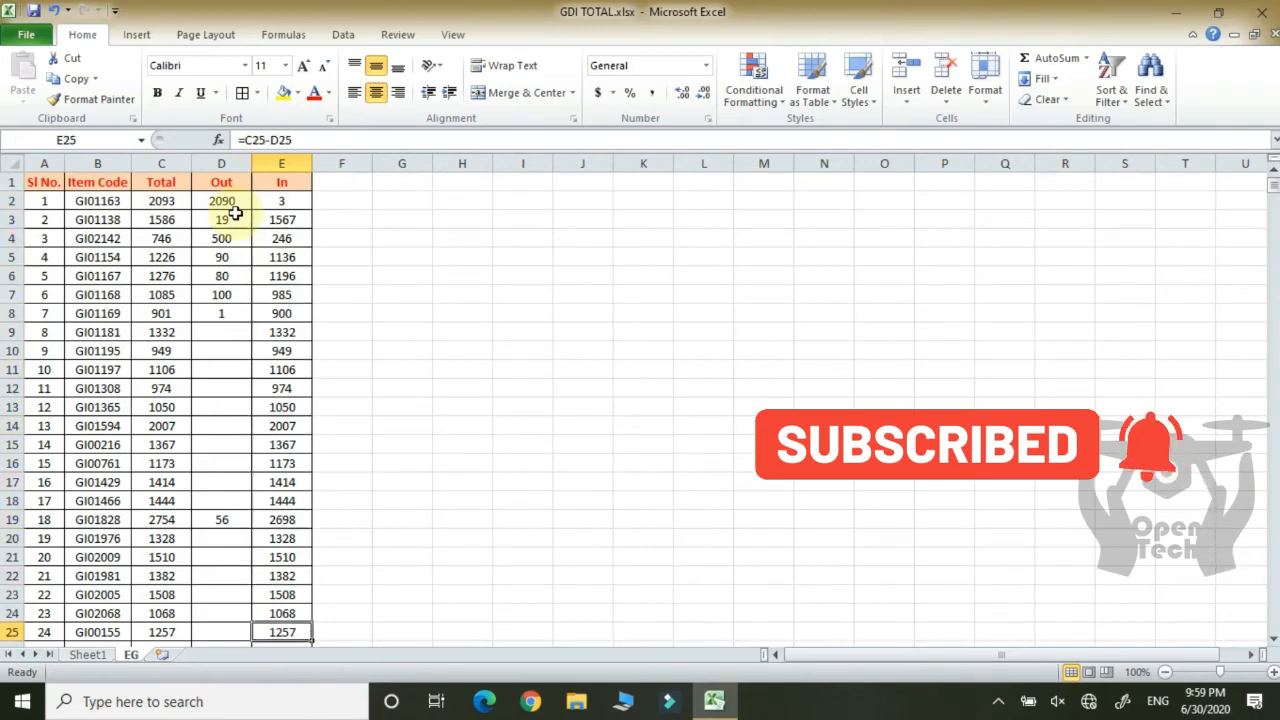
pyautogui.press('Up')
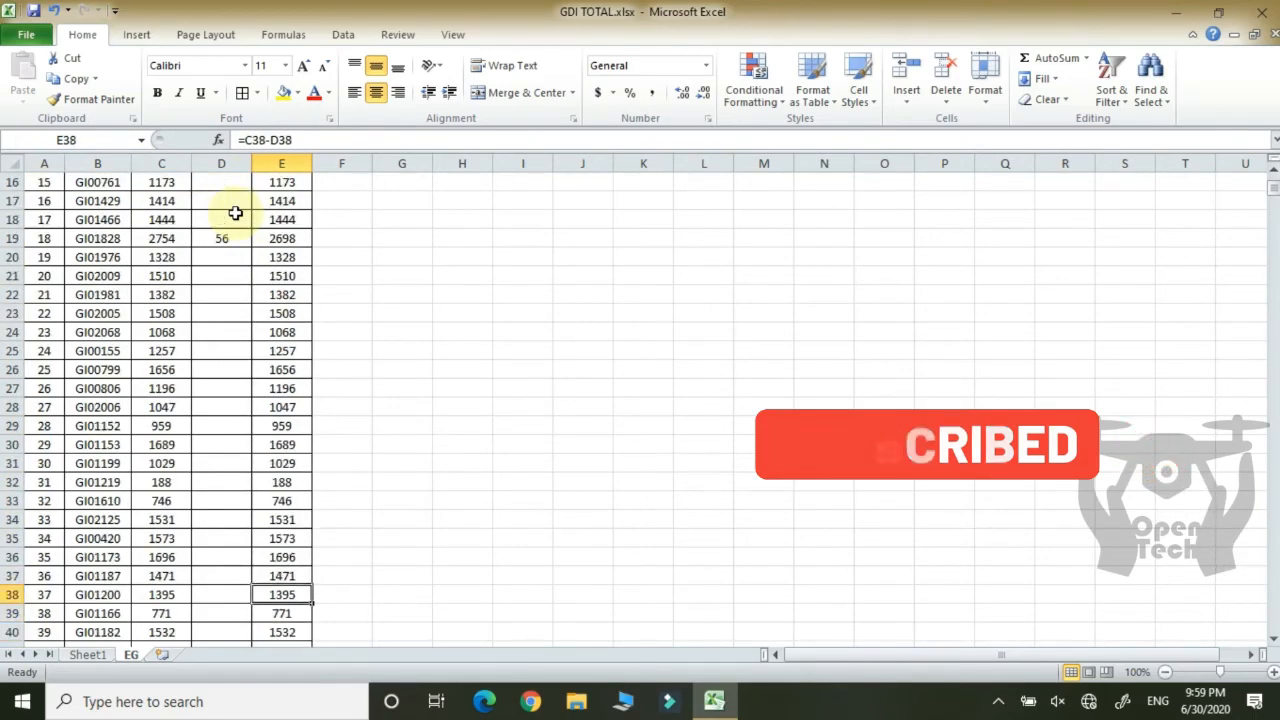
pyautogui.hotkey('ctrl', 'Up')
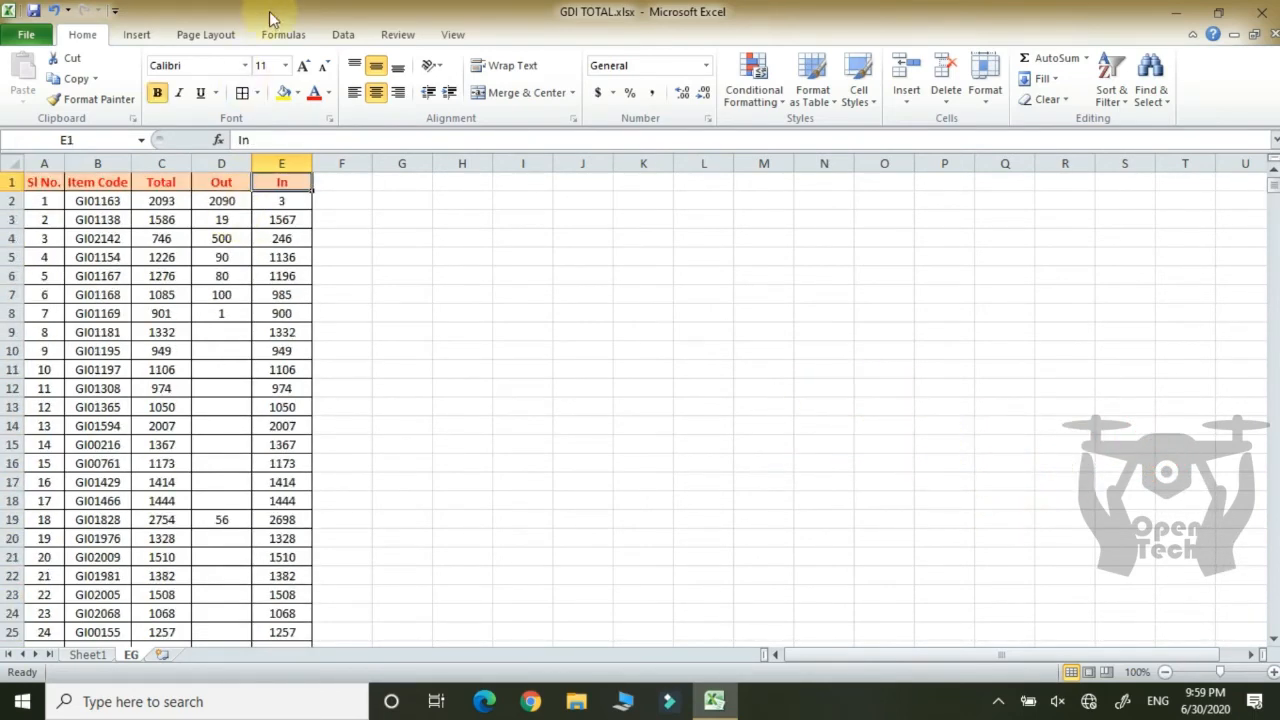
# Step: Freeze the worksheet's top row so the column headers stay in view
pyautogui.click(452, 34)
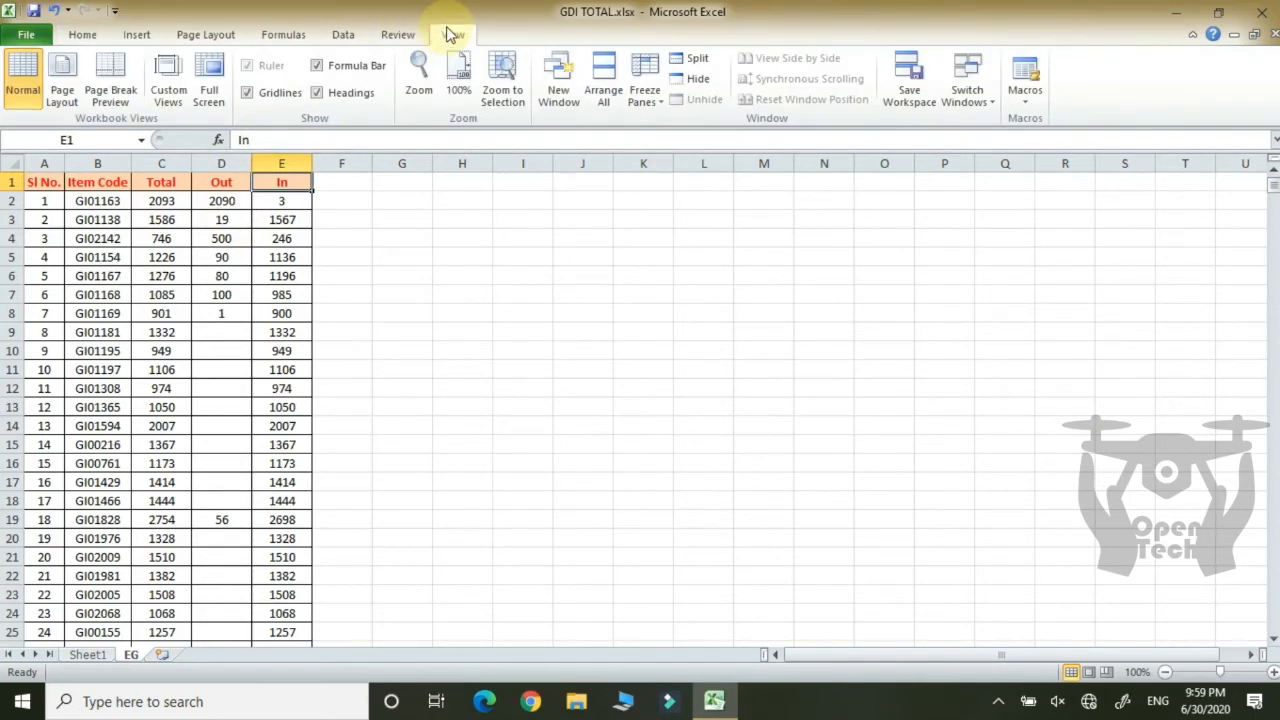
pyautogui.click(652, 100)
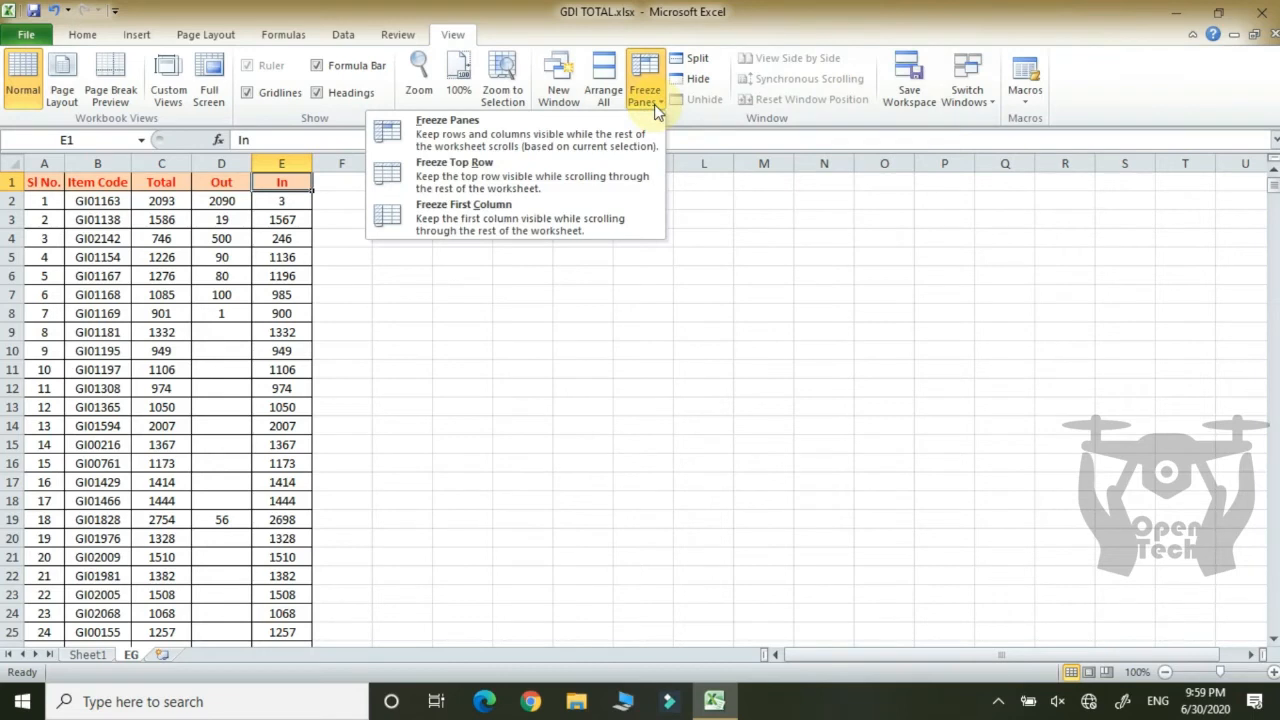
pyautogui.click(508, 175)
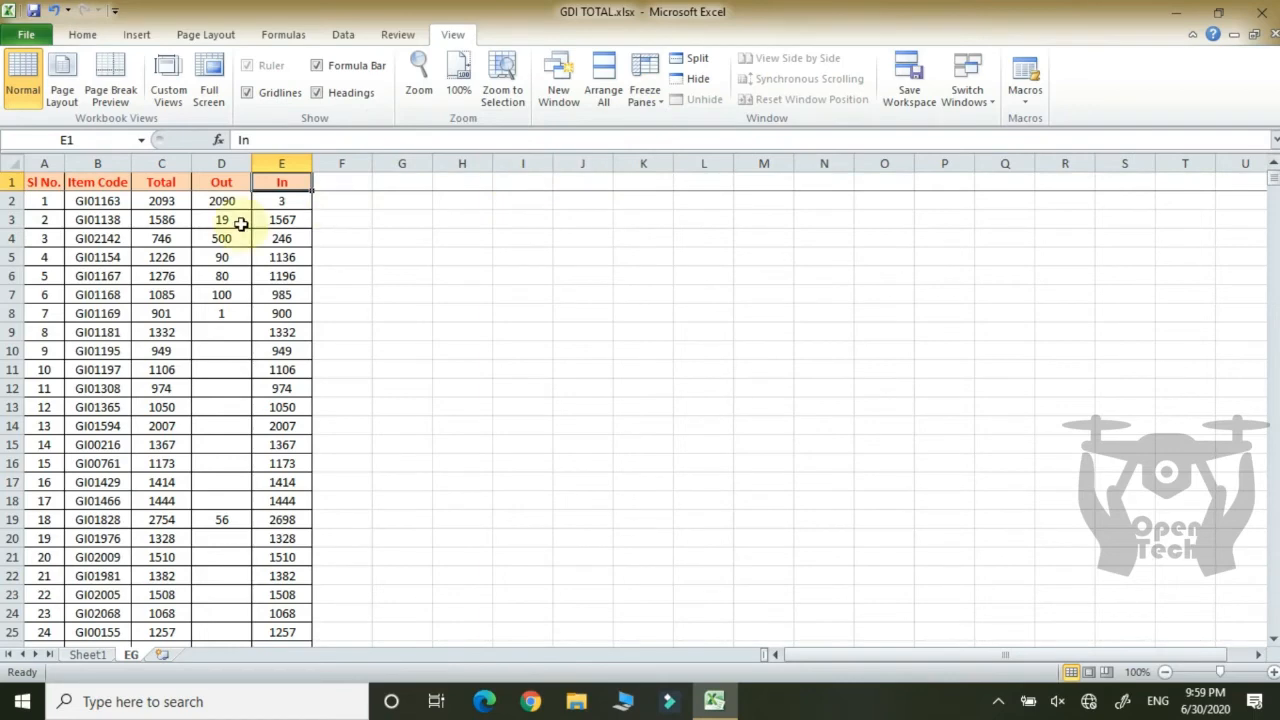
# Step: Browse the In column down past row 90 to check the frozen header row, and return to the top of the table
pyautogui.press('Down')
pyautogui.press('Down')
pyautogui.press('Down')
pyautogui.press('Down')
pyautogui.press('Down')
pyautogui.press('Down')
pyautogui.press('Down')
pyautogui.press('Down')
pyautogui.press('Down')
pyautogui.press('Down')
pyautogui.press('Down')
pyautogui.press('Down')
pyautogui.press('Down')
pyautogui.press('Down')
pyautogui.press('Down')
pyautogui.press('Down')
pyautogui.press('Down')
pyautogui.press('Down')
pyautogui.press('Down')
pyautogui.press('Down')
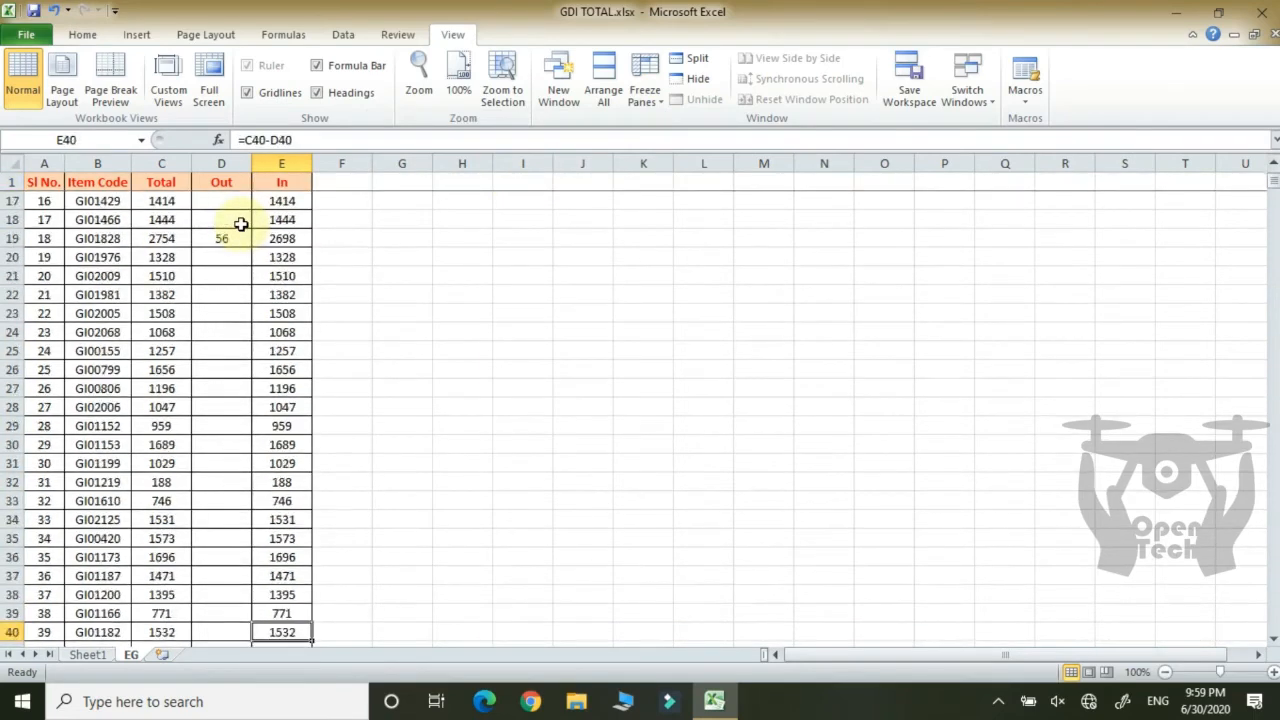
pyautogui.press('Down')
pyautogui.press('Down')
pyautogui.press('Down')
pyautogui.press('Down')
pyautogui.press('Down')
pyautogui.press('Down')
pyautogui.press('Down')
pyautogui.press('Down')
pyautogui.press('Down')
pyautogui.press('Down')
pyautogui.press('Down')
pyautogui.press('Down')
pyautogui.press('Down')
pyautogui.press('Down')
pyautogui.press('Down')
pyautogui.press('Down')
pyautogui.press('Down')
pyautogui.press('Down')
pyautogui.press('Down')
pyautogui.press('Down')
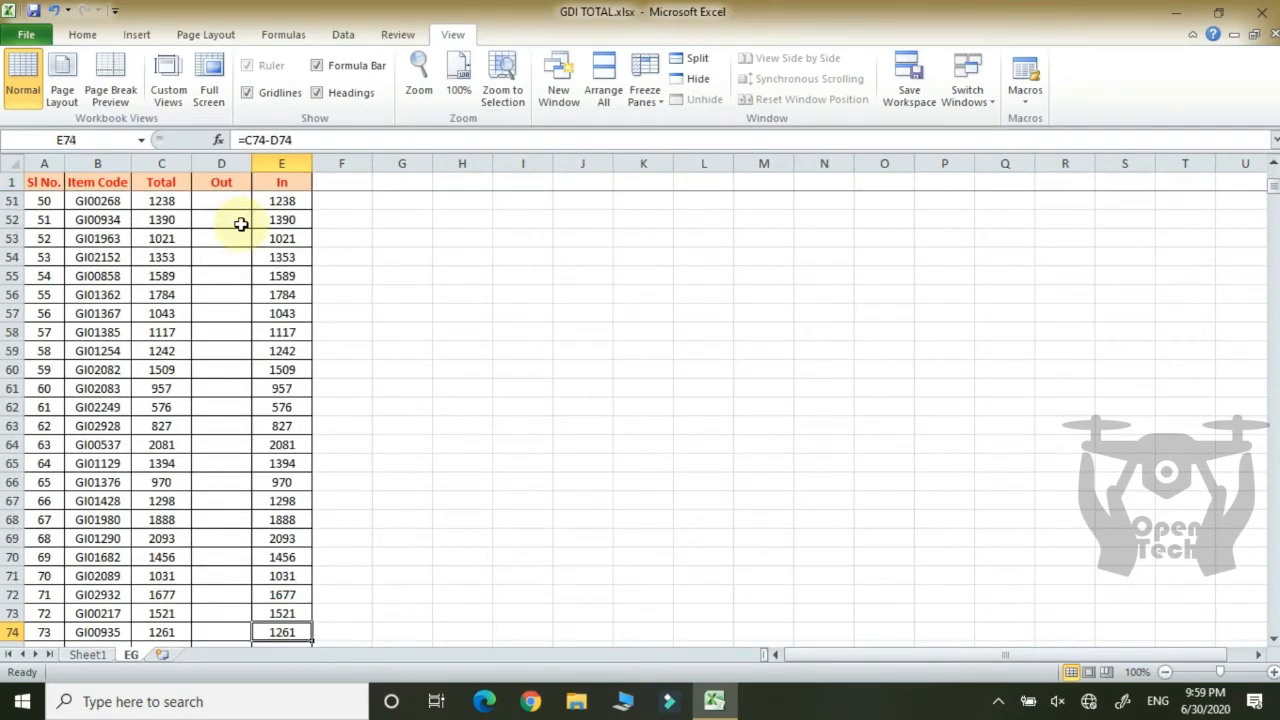
pyautogui.press('Down')
pyautogui.press('Down')
pyautogui.press('Down')
pyautogui.press('Down')
pyautogui.press('Down')
pyautogui.press('Down')
pyautogui.press('Down')
pyautogui.press('Down')
pyautogui.press('Down')
pyautogui.press('Down')
pyautogui.press('Down')
pyautogui.press('Down')
pyautogui.press('Down')
pyautogui.press('Down')
pyautogui.press('Down')
pyautogui.press('Down')
pyautogui.press('Down')
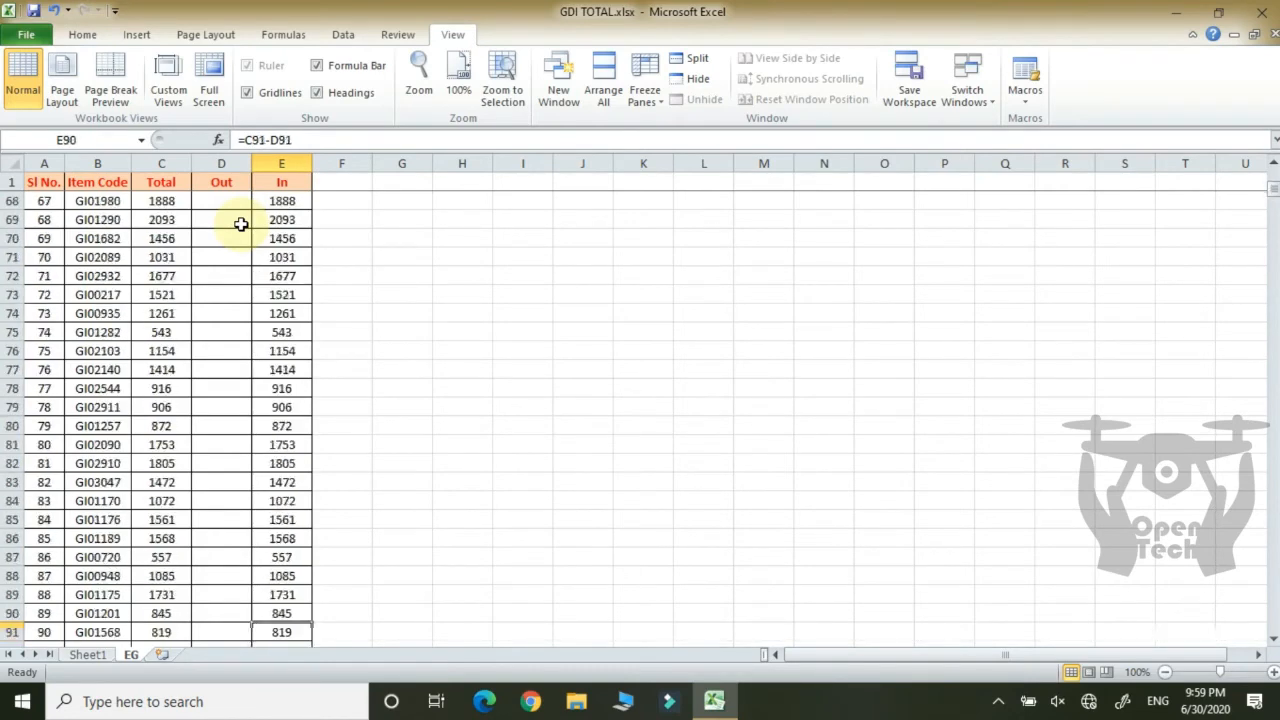
pyautogui.press('Down')
pyautogui.press('Down')
pyautogui.press('Down')
pyautogui.hotkey('ctrl', 'Up')
# Step: Compare the Out quantities with the In formulas for the first three items in rows 2 to 4
pyautogui.press('Down')
pyautogui.press('Left')
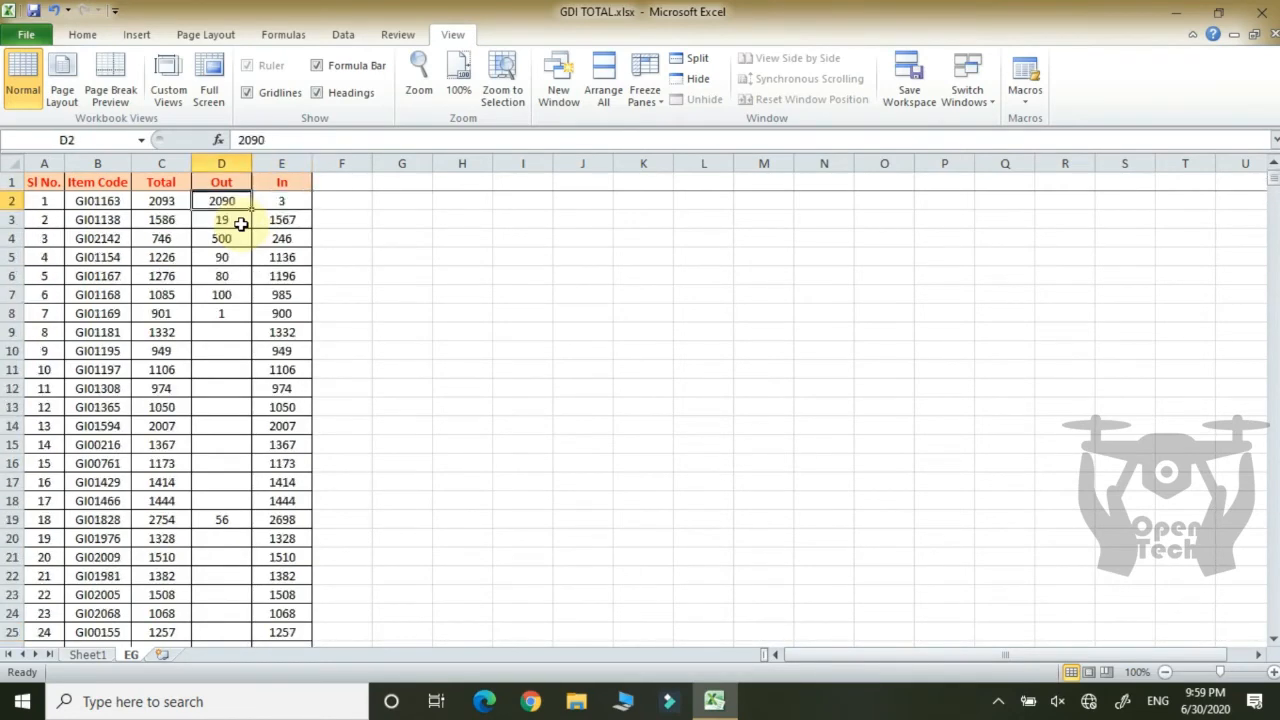
pyautogui.press('Down')
pyautogui.press('Down')
pyautogui.press('Right')
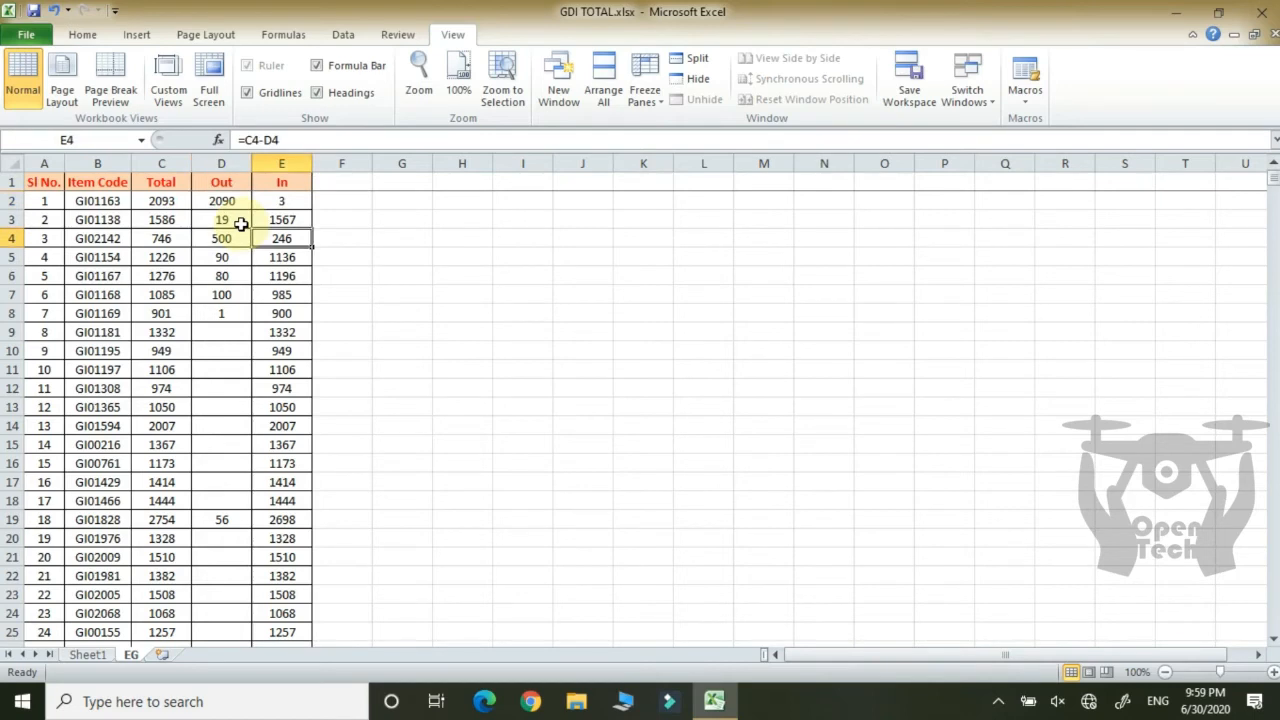
pyautogui.press('Up')
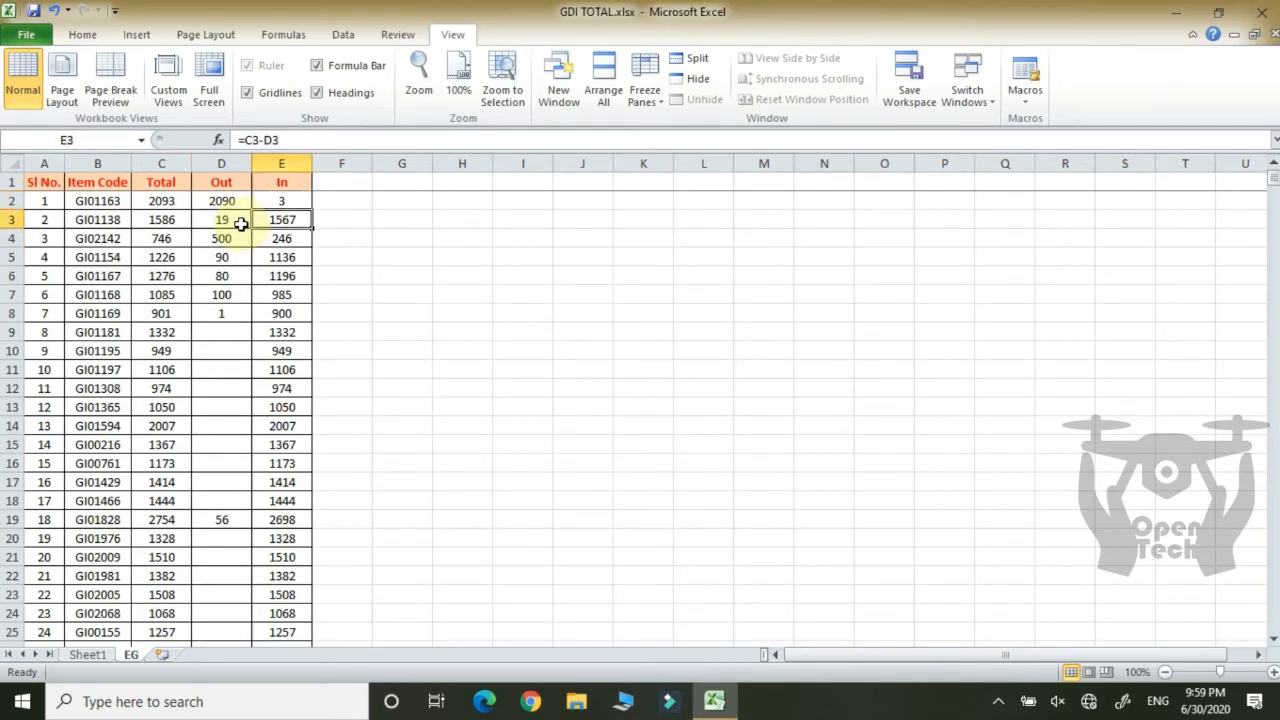
pyautogui.press('Up')
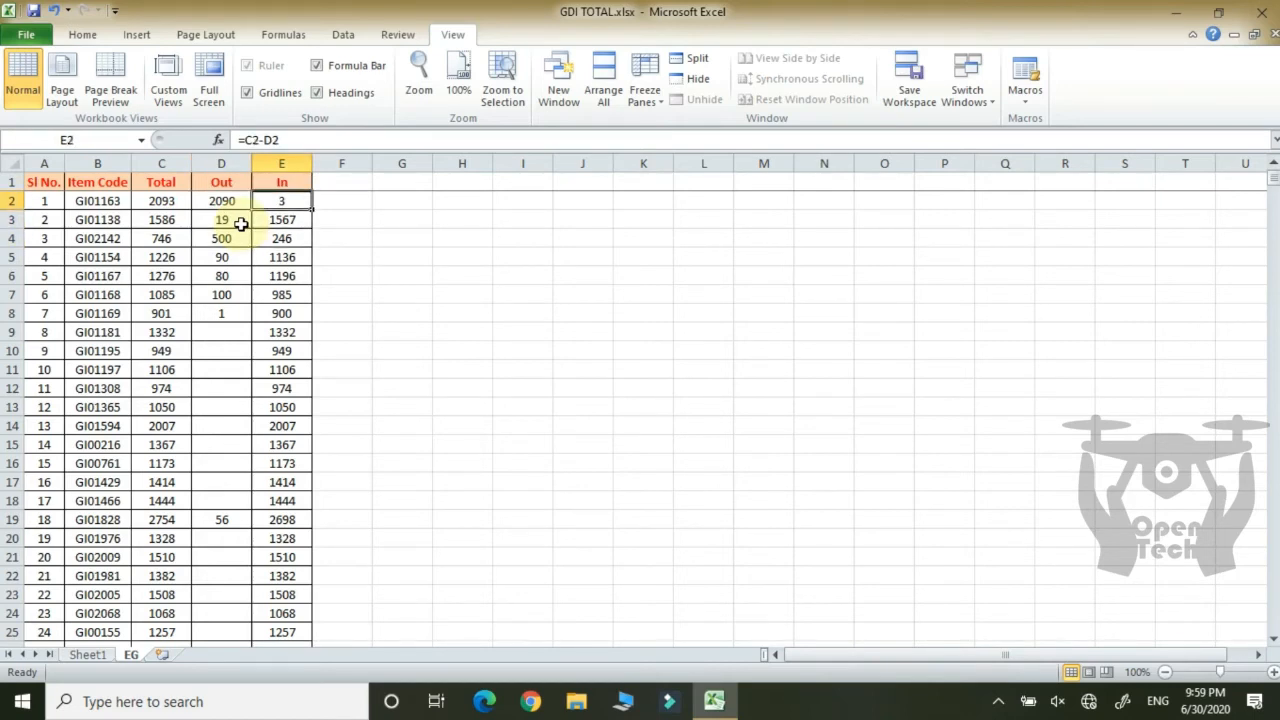
pyautogui.press('Left')
pyautogui.press('Right')
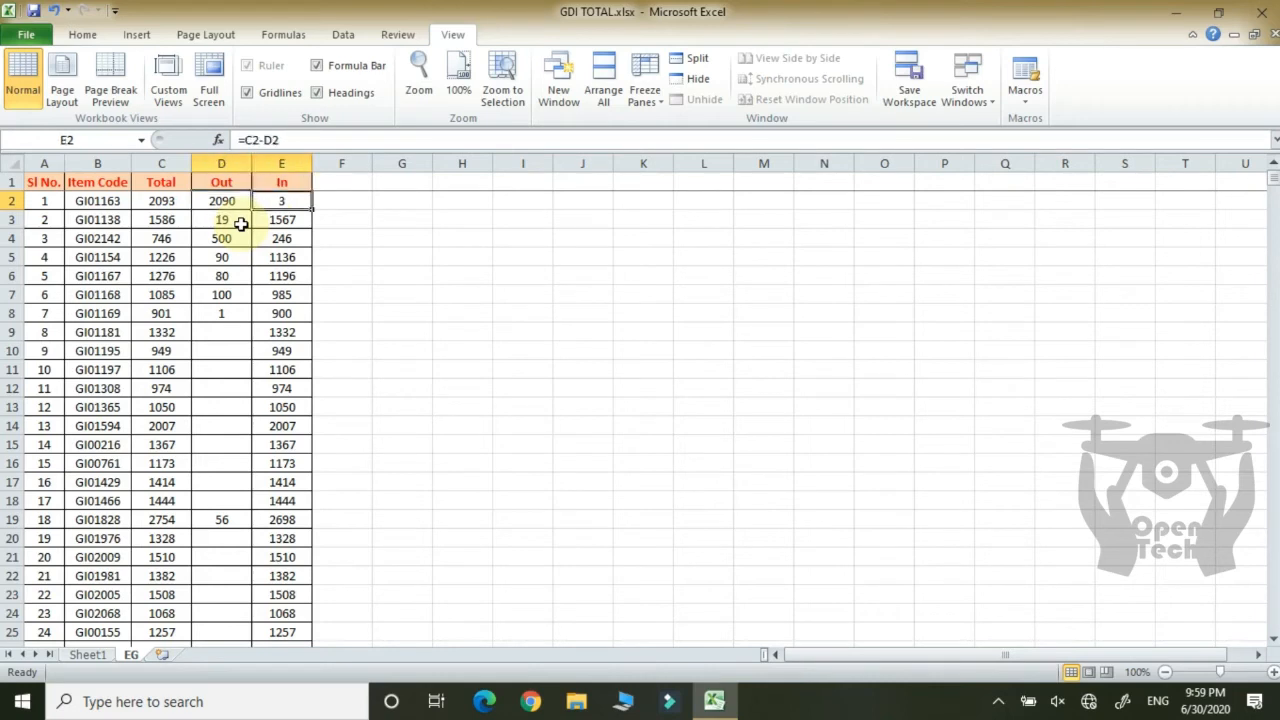
pyautogui.press('Left')
pyautogui.press('Right')
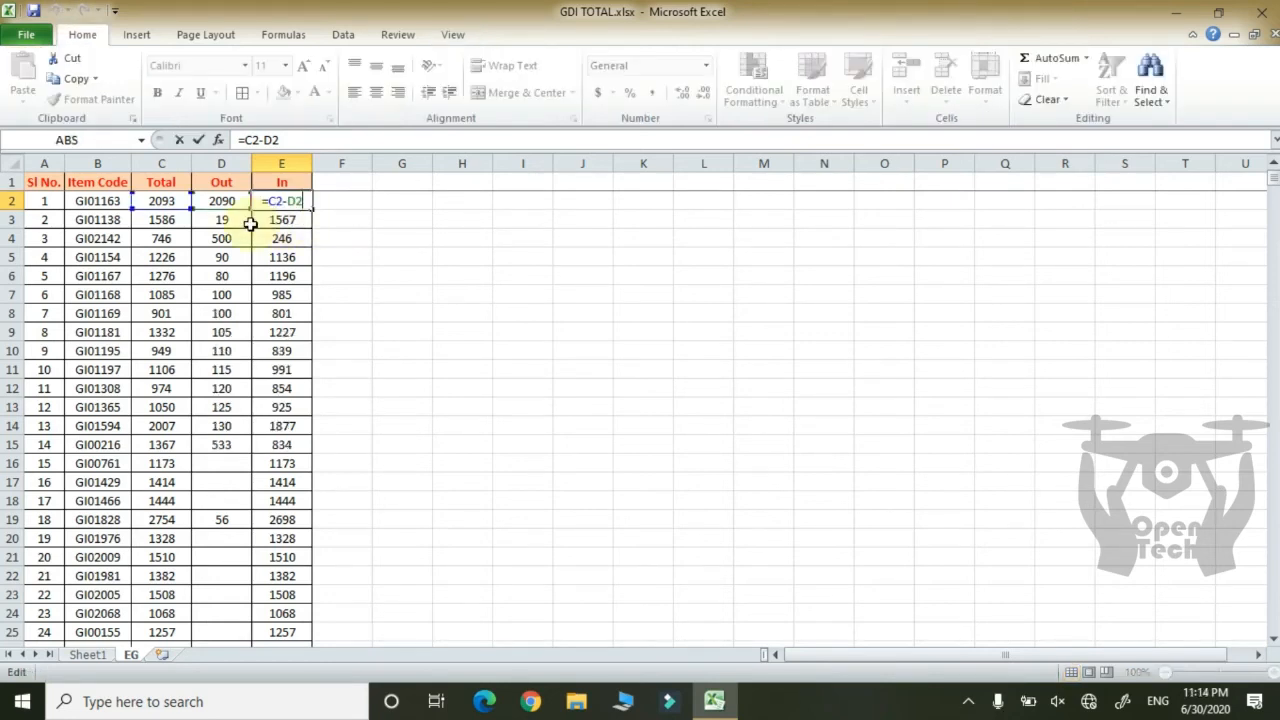
# Step: Change the first item's In formula in cell E2 to =C2+D2, adding Out to Total
pyautogui.click(435, 205)
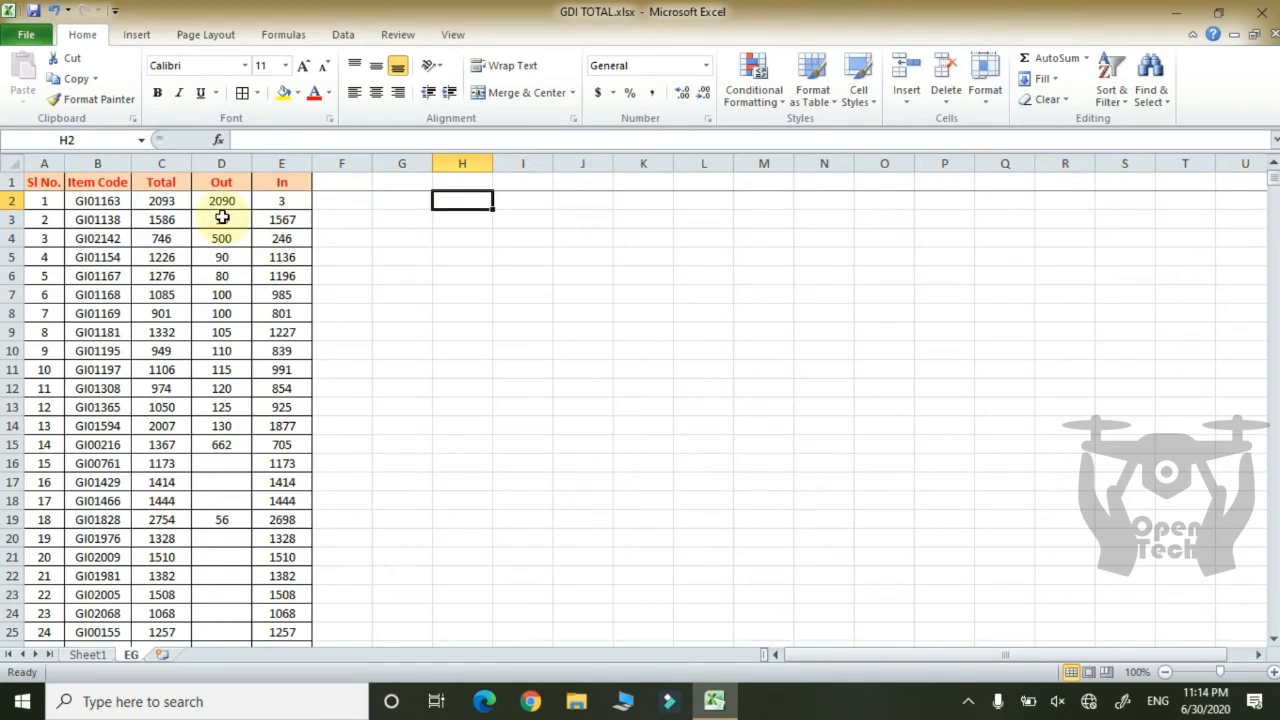
pyautogui.click(270, 203)
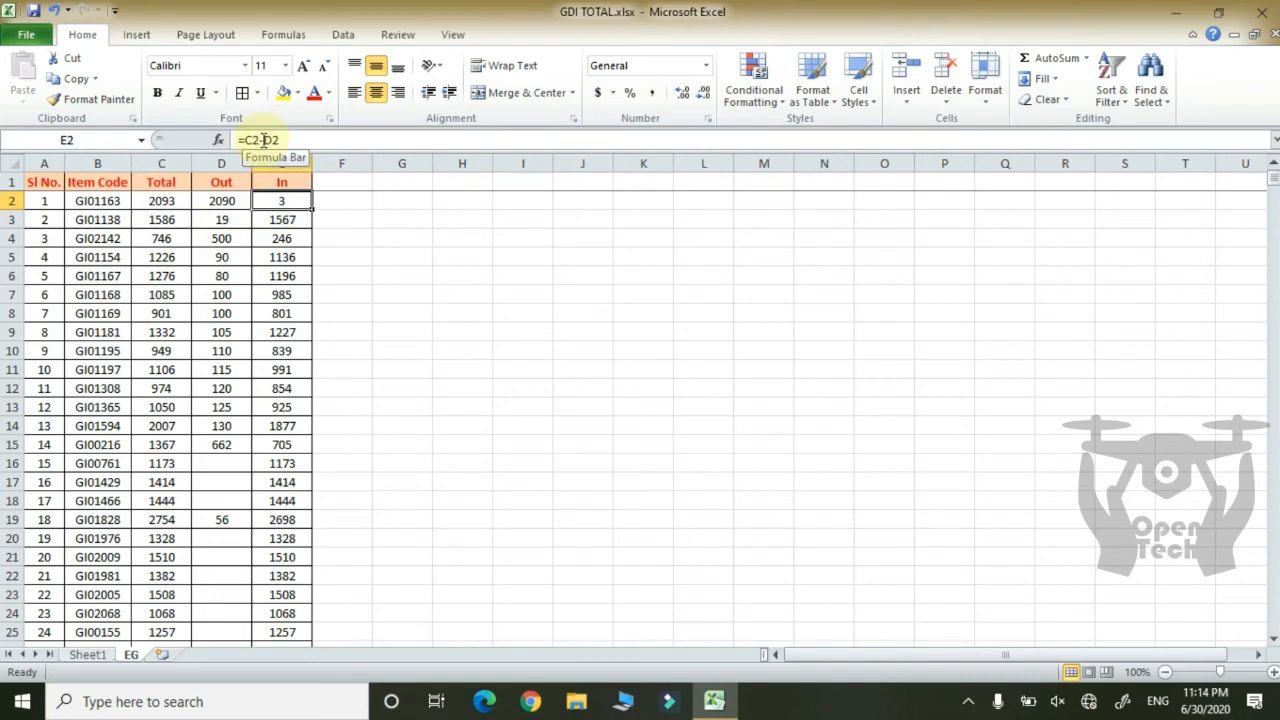
pyautogui.click(263, 140)
pyautogui.press('BackSpace')
pyautogui.write('+')
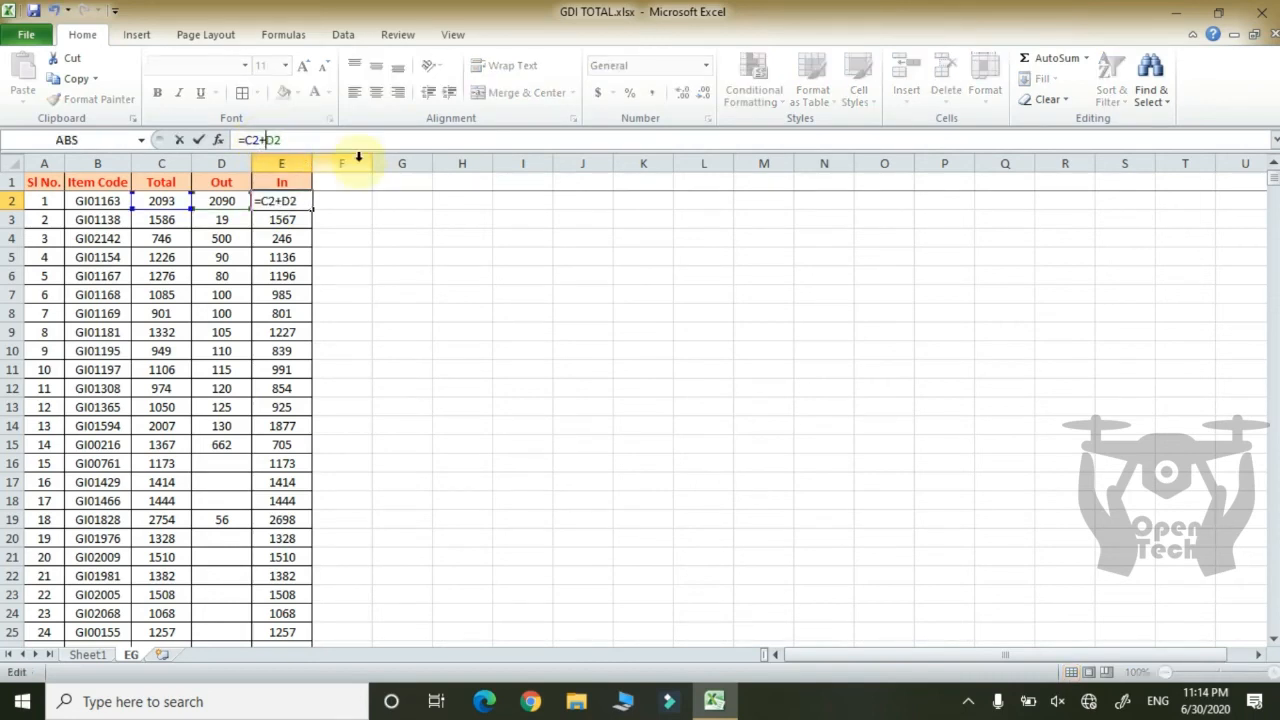
pyautogui.press('Return')
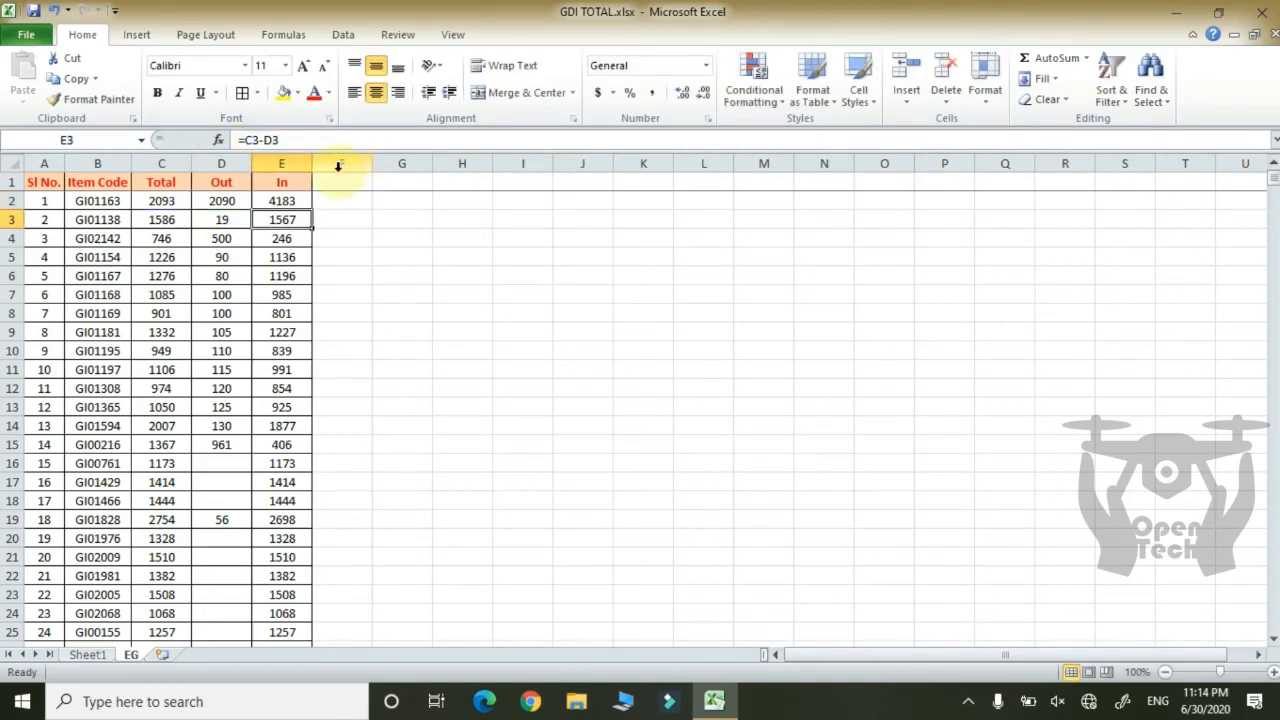
# Step: Check the first item's Total and Out quantities in row 2 against its In result
pyautogui.click(183, 201)
pyautogui.click(222, 214)
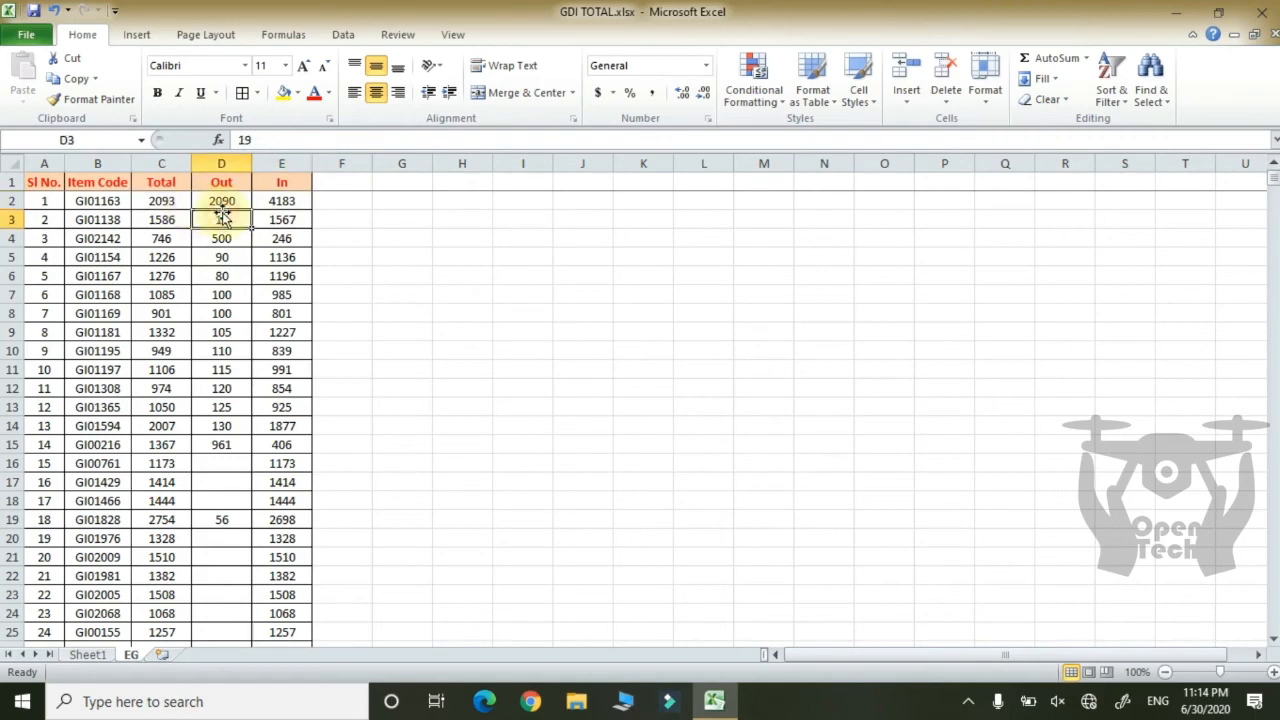
pyautogui.click(222, 202)
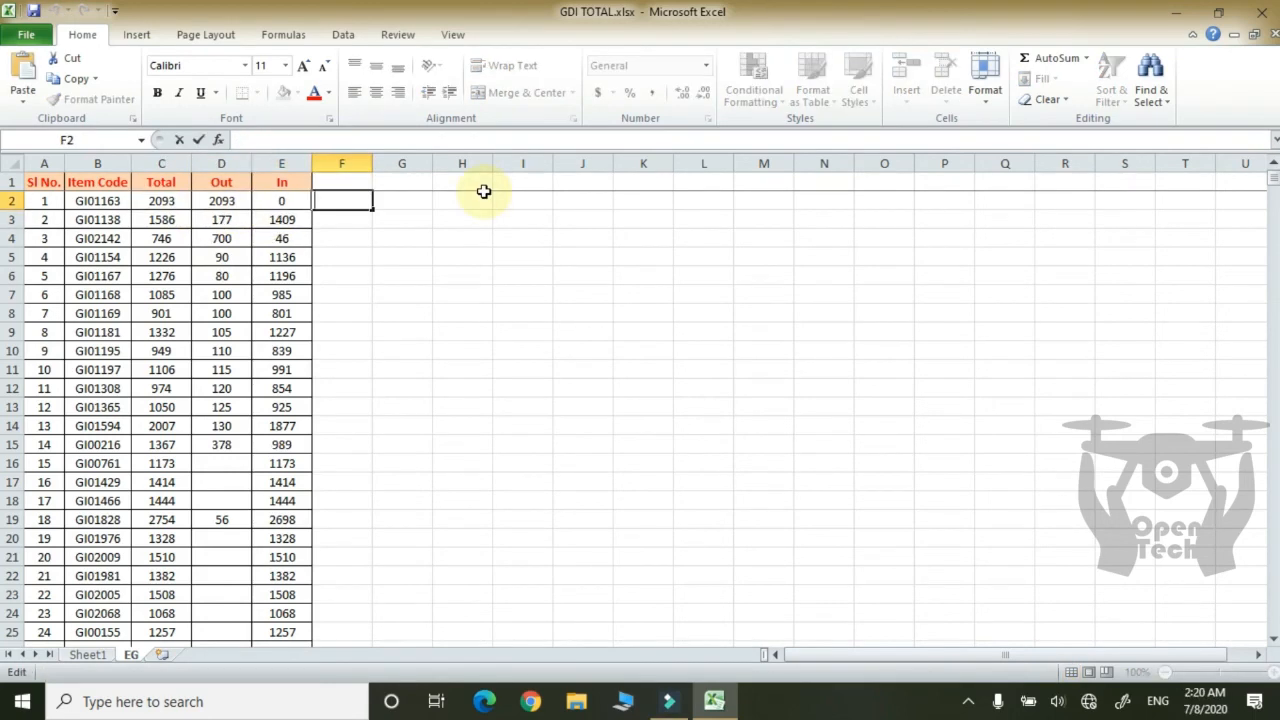
# Step: Open the first item's In formula in cell E2 for editing at its operator
pyautogui.click(349, 222)
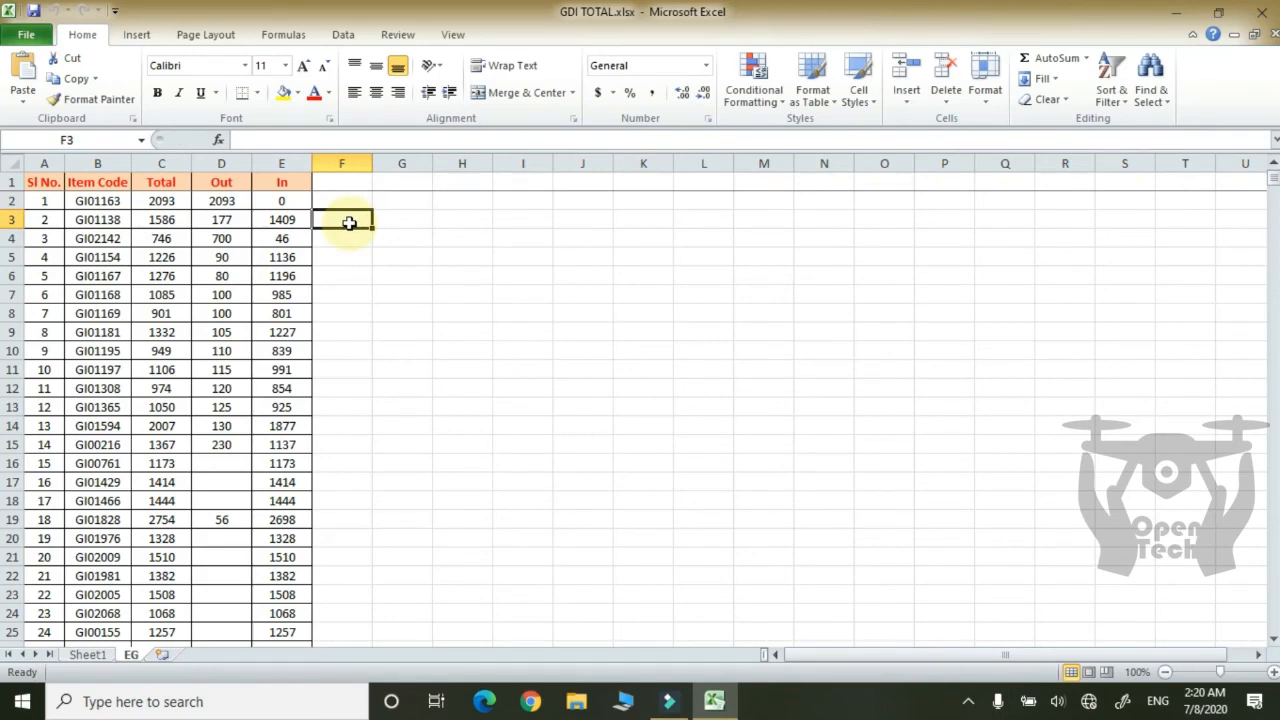
pyautogui.click(290, 201)
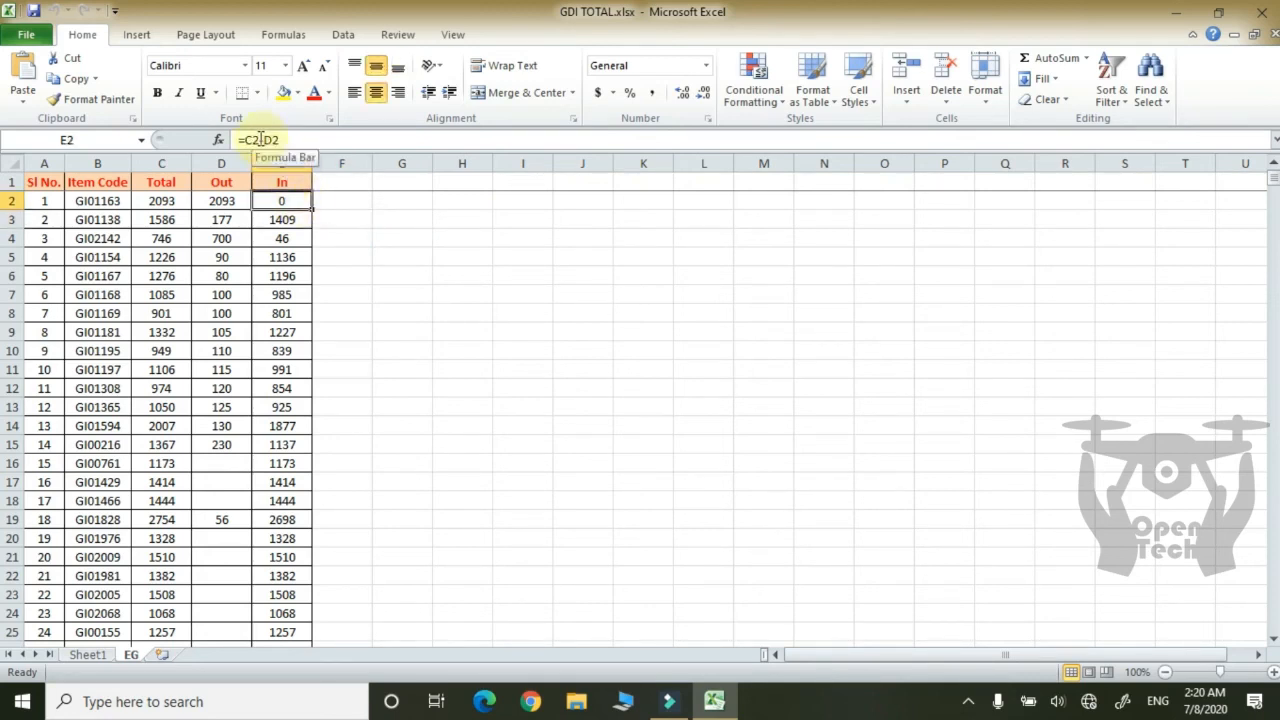
pyautogui.click(265, 140)
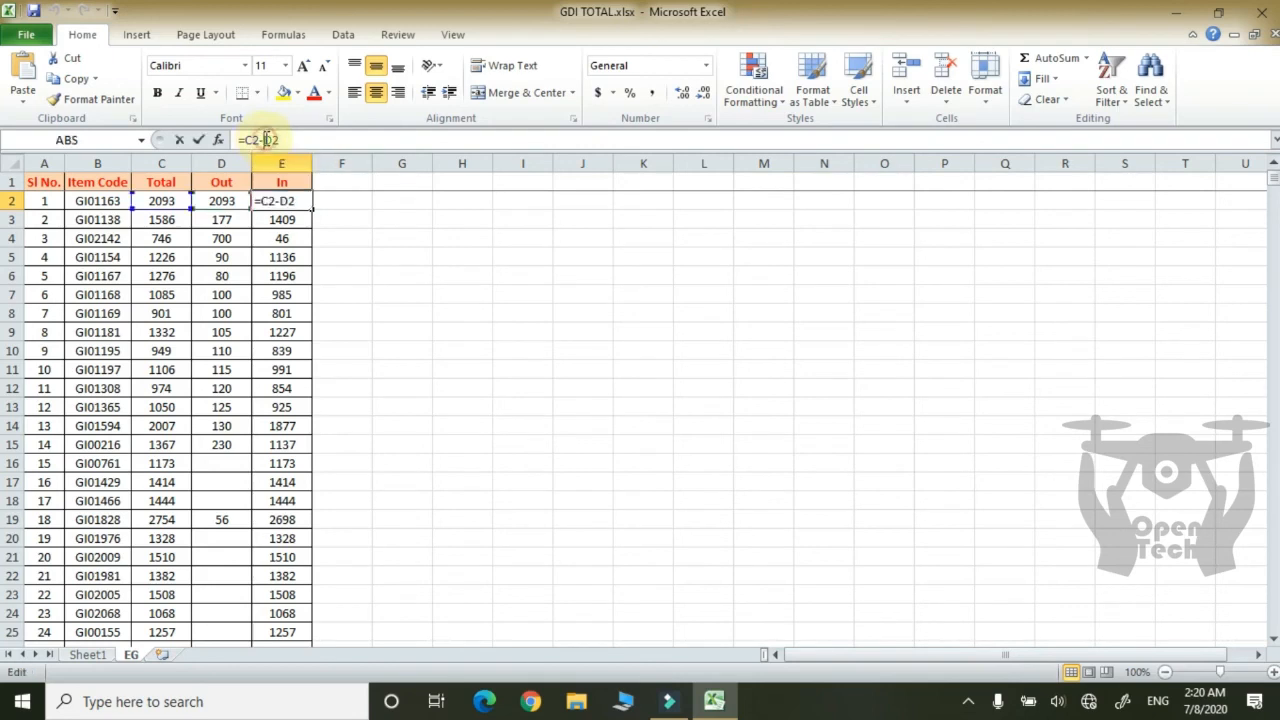